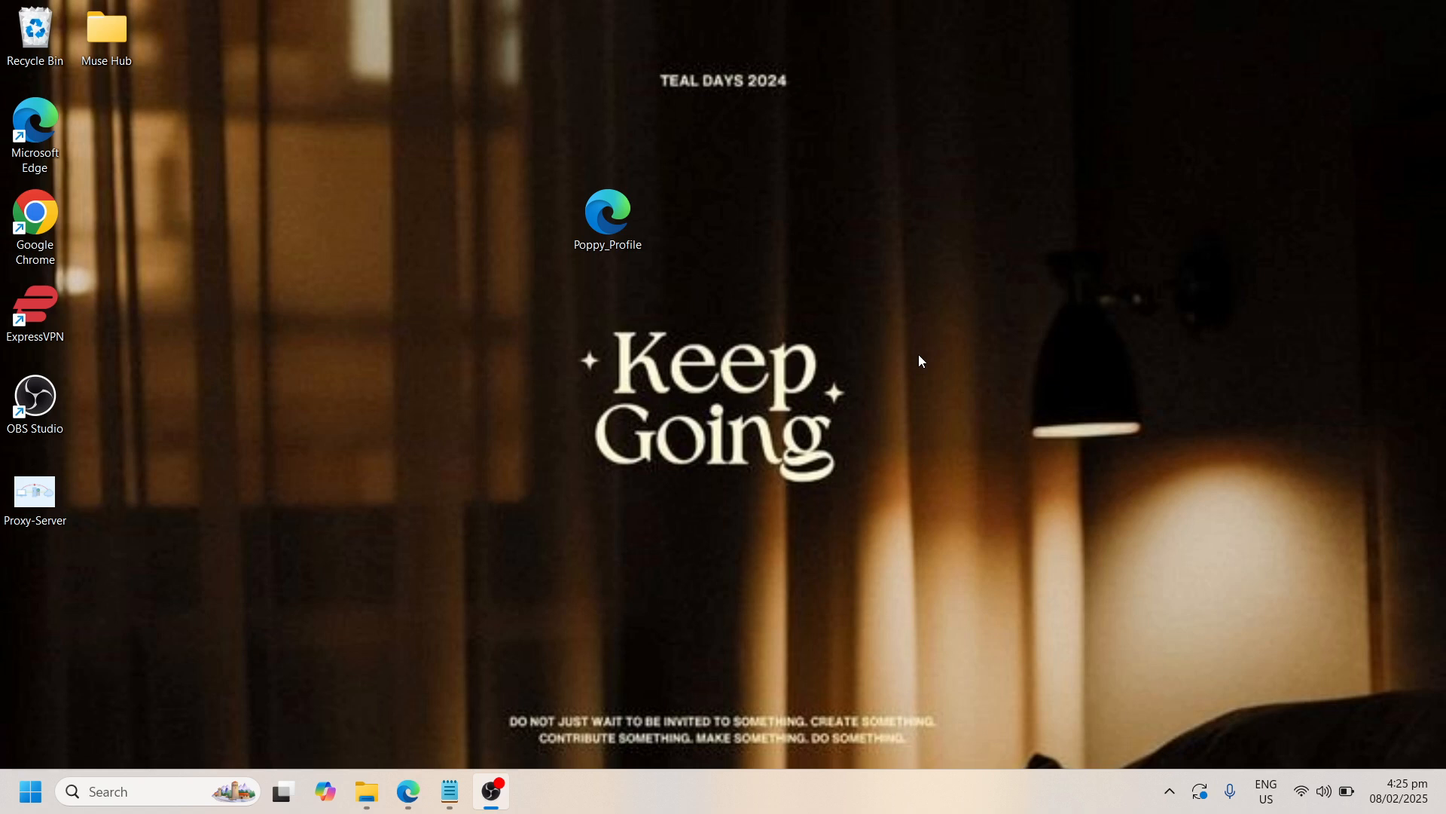
# Search Windows for "file explorer" and open File Explorer
pyautogui.click(950, 156)
pyautogui.click(138, 797)
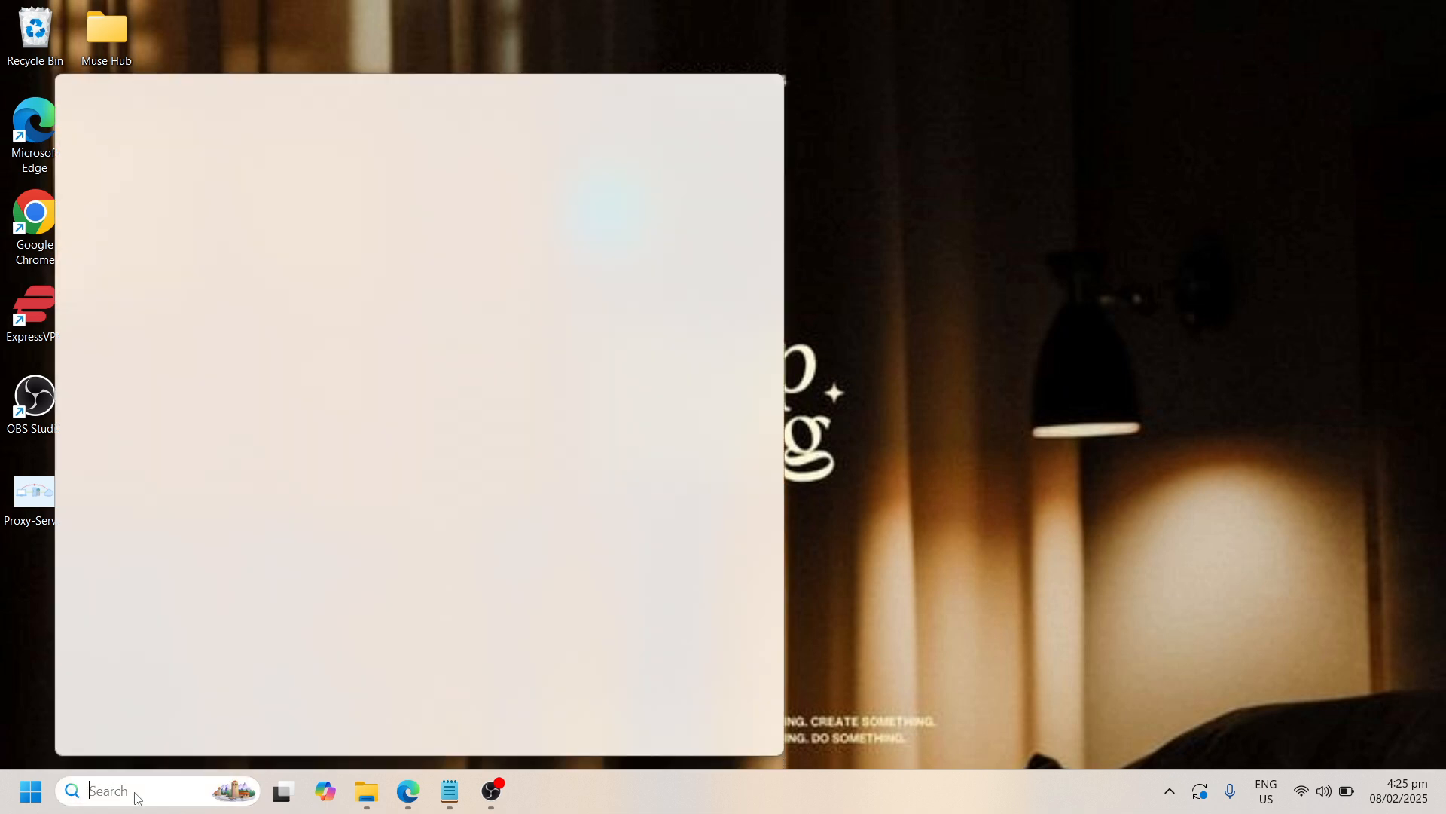
pyautogui.write('file e')
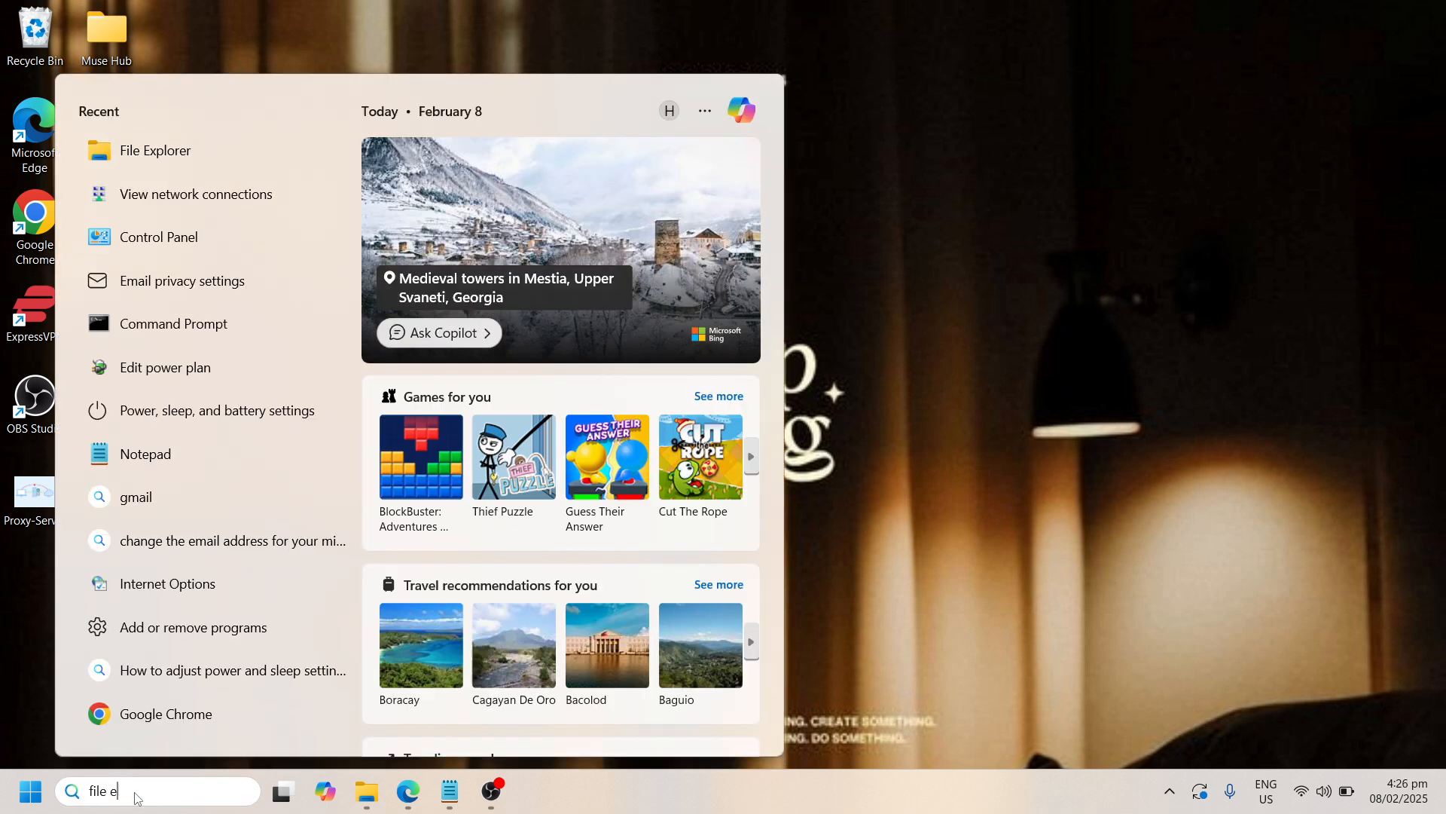
pyautogui.write('xplorer')
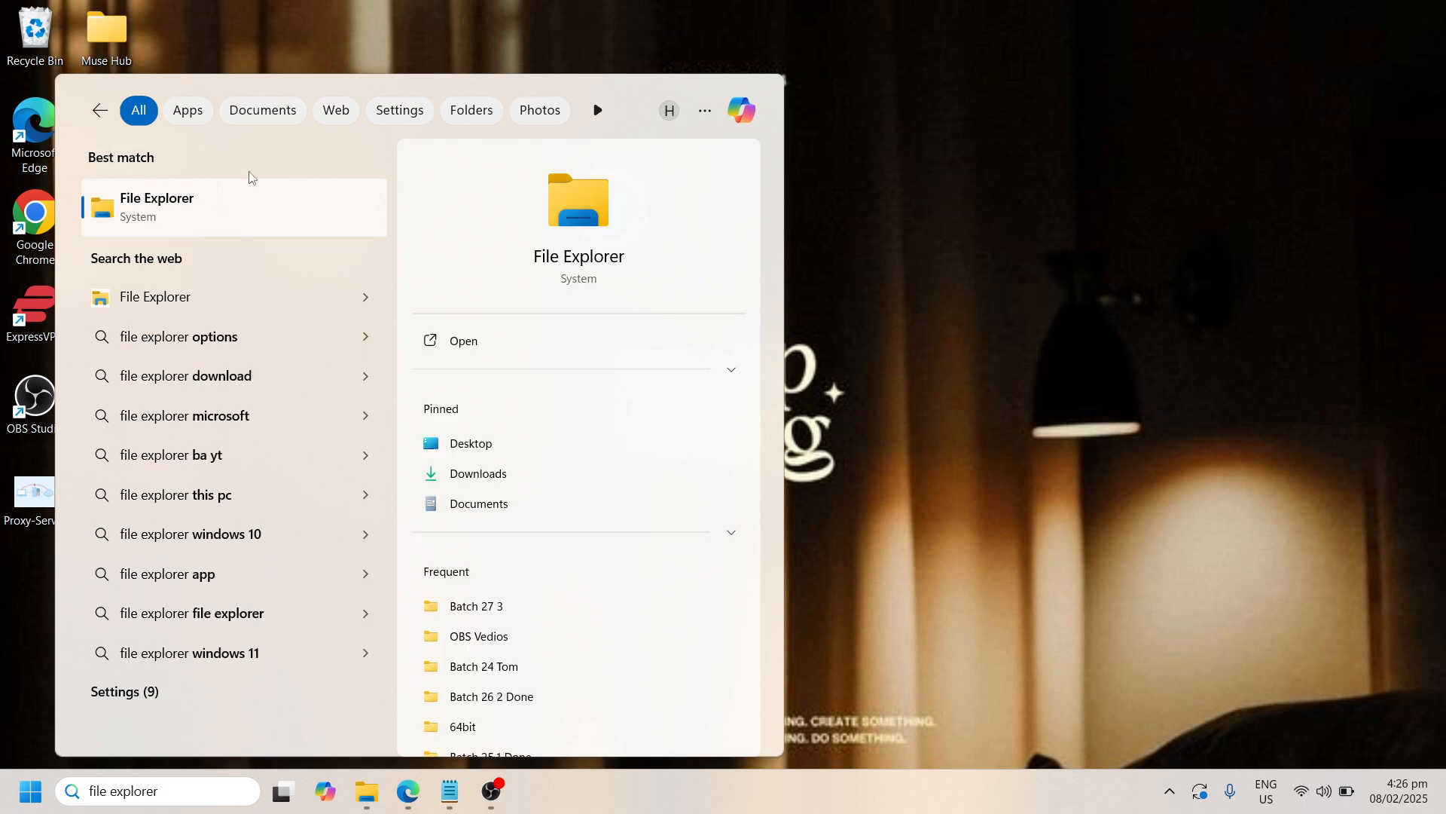
pyautogui.click(259, 224)
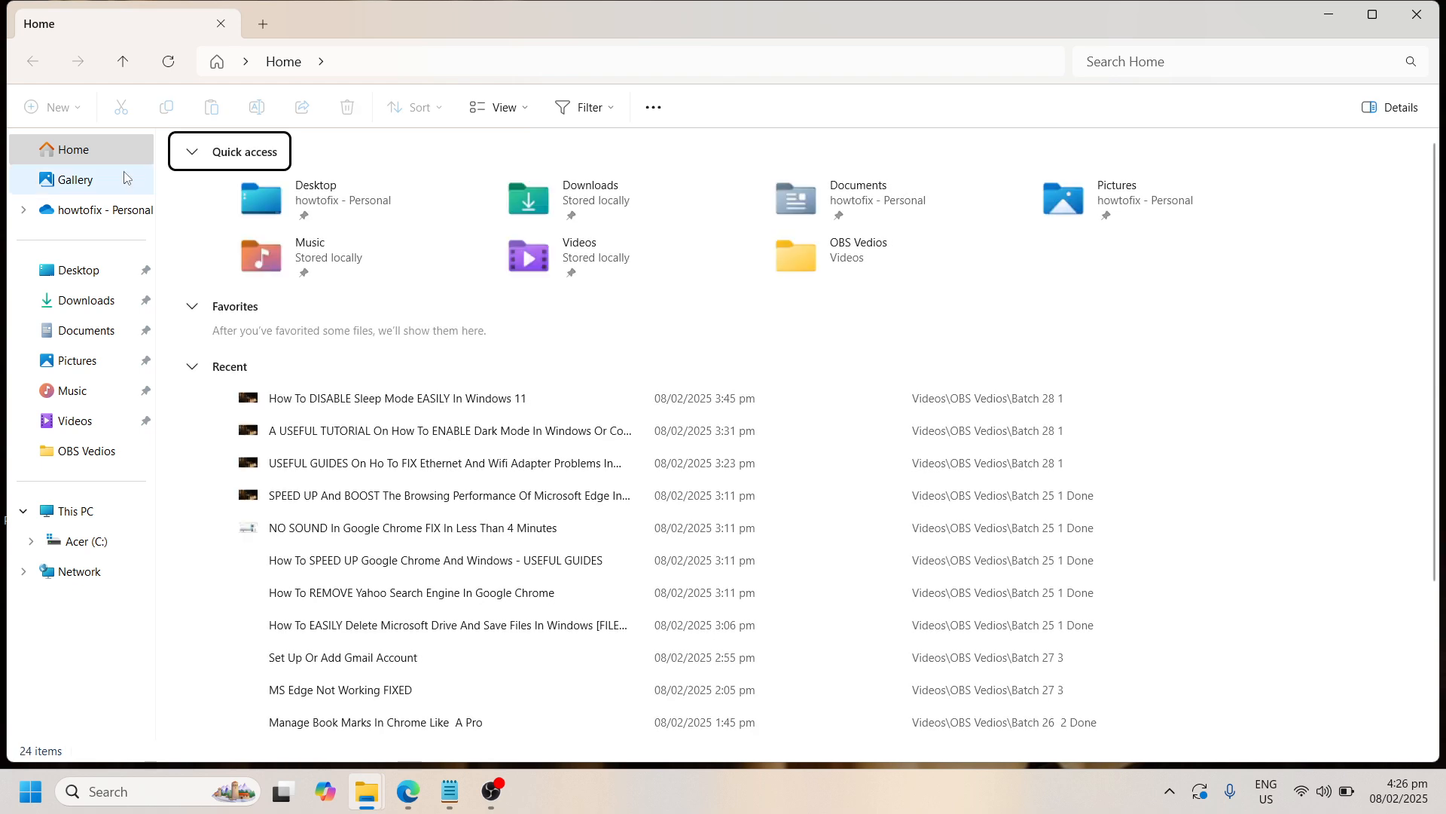
# Open the Download folder inside Windows\SoftwareDistribution on the Acer (C:) drive
pyautogui.click(110, 542)
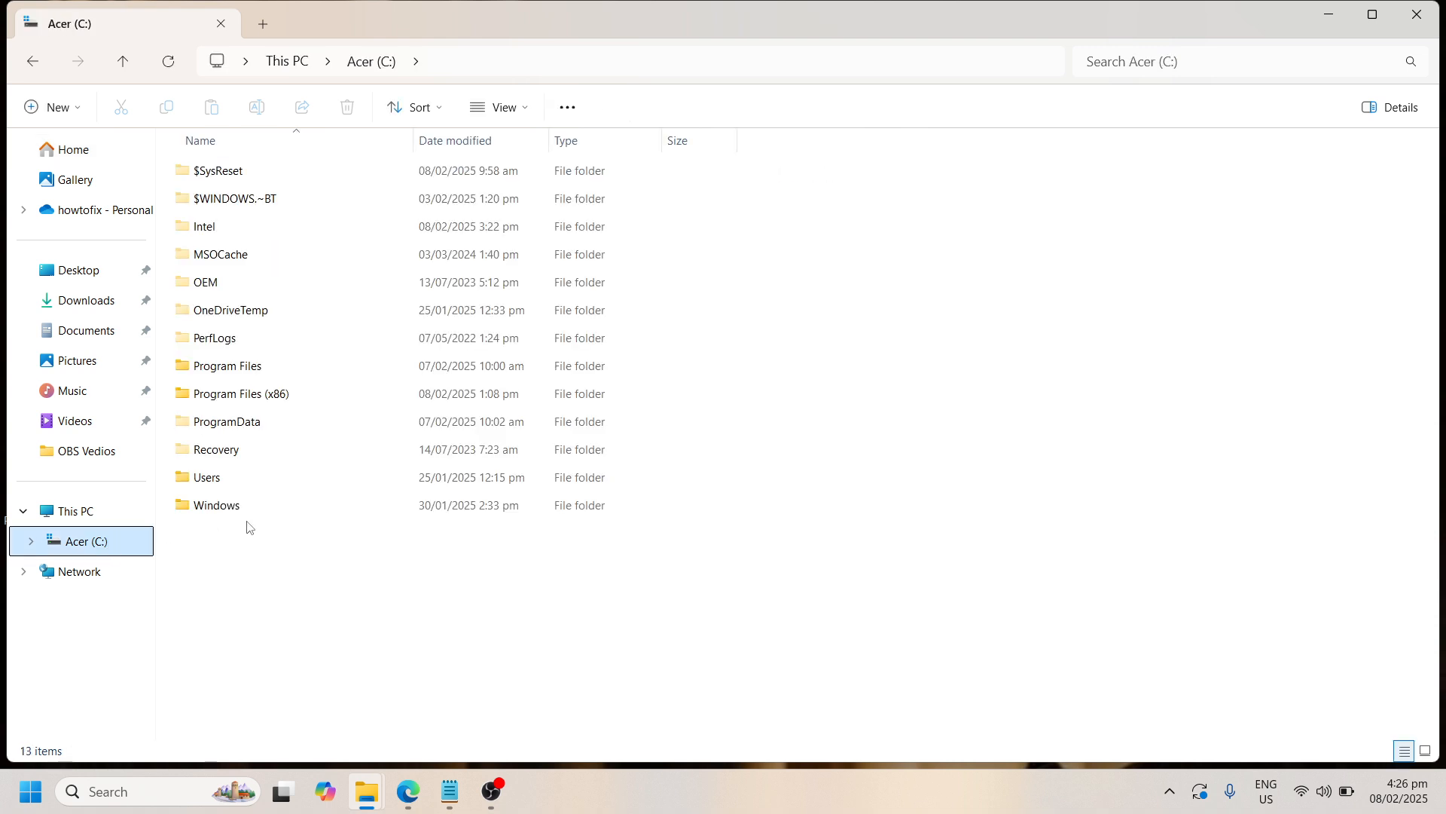
pyautogui.click(305, 518)
pyautogui.doubleClick(305, 518)
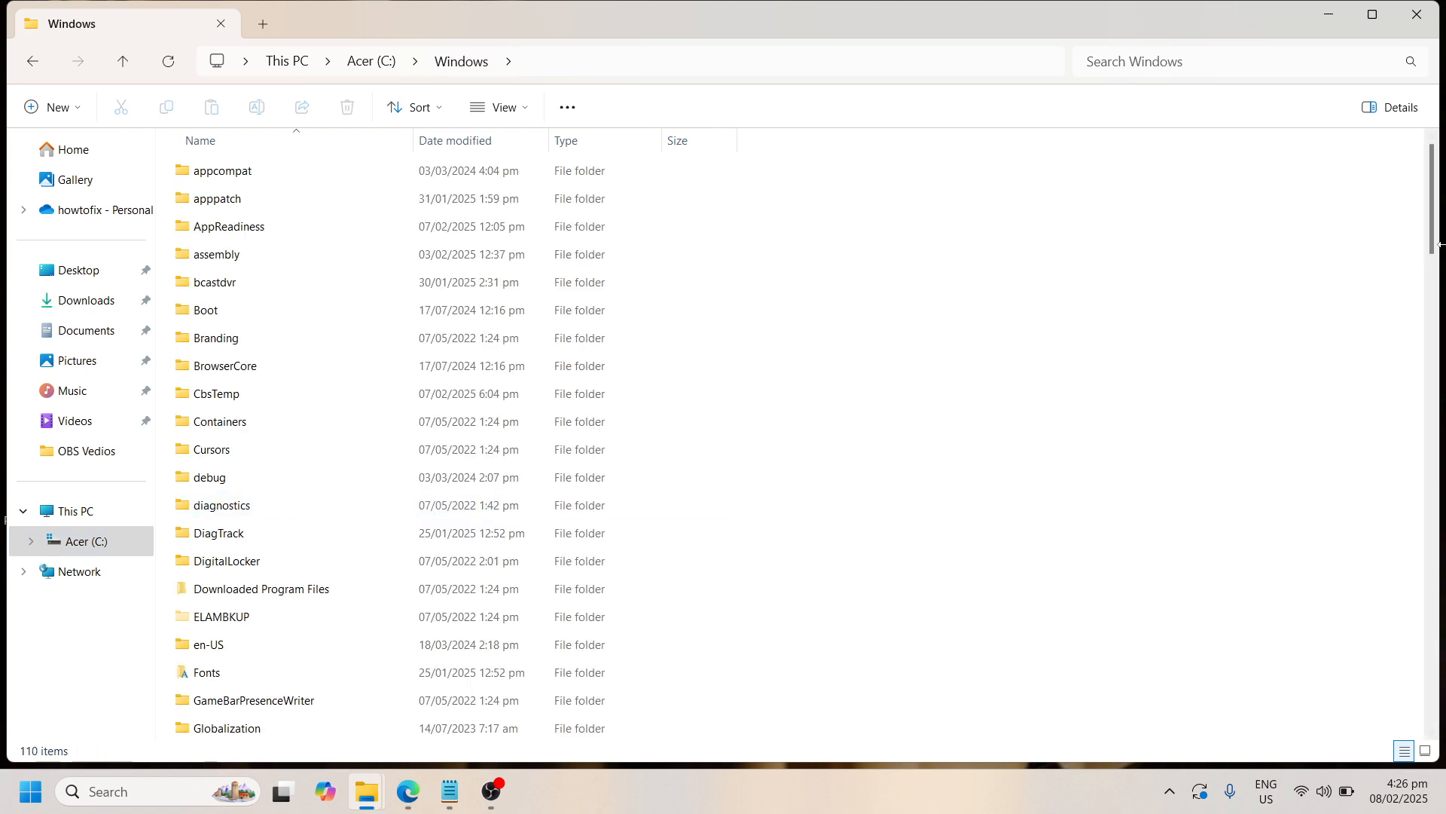
pyautogui.moveTo(1437, 247); pyautogui.dragTo(1438, 505)
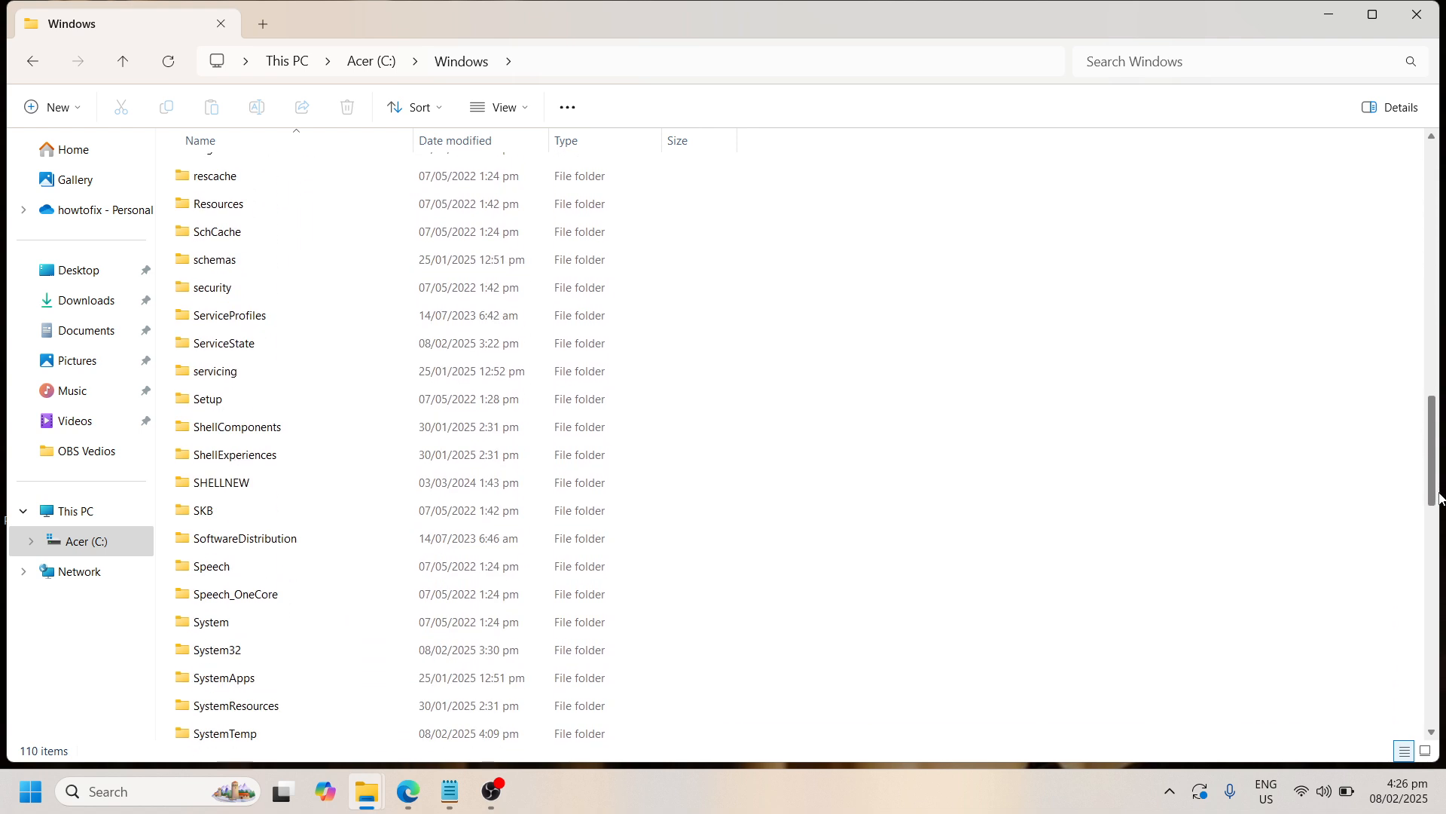
pyautogui.doubleClick(341, 550)
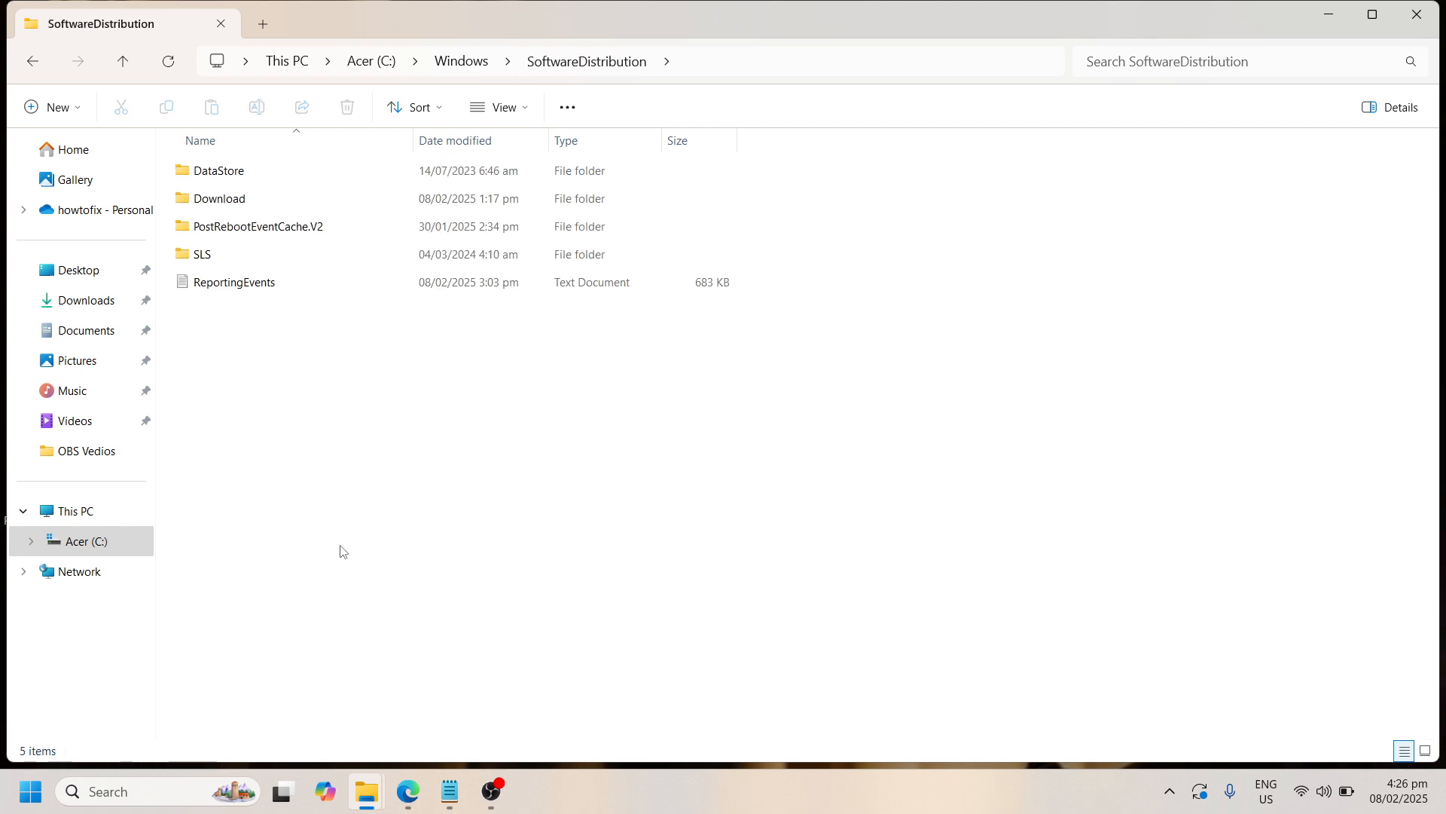
pyautogui.doubleClick(285, 200)
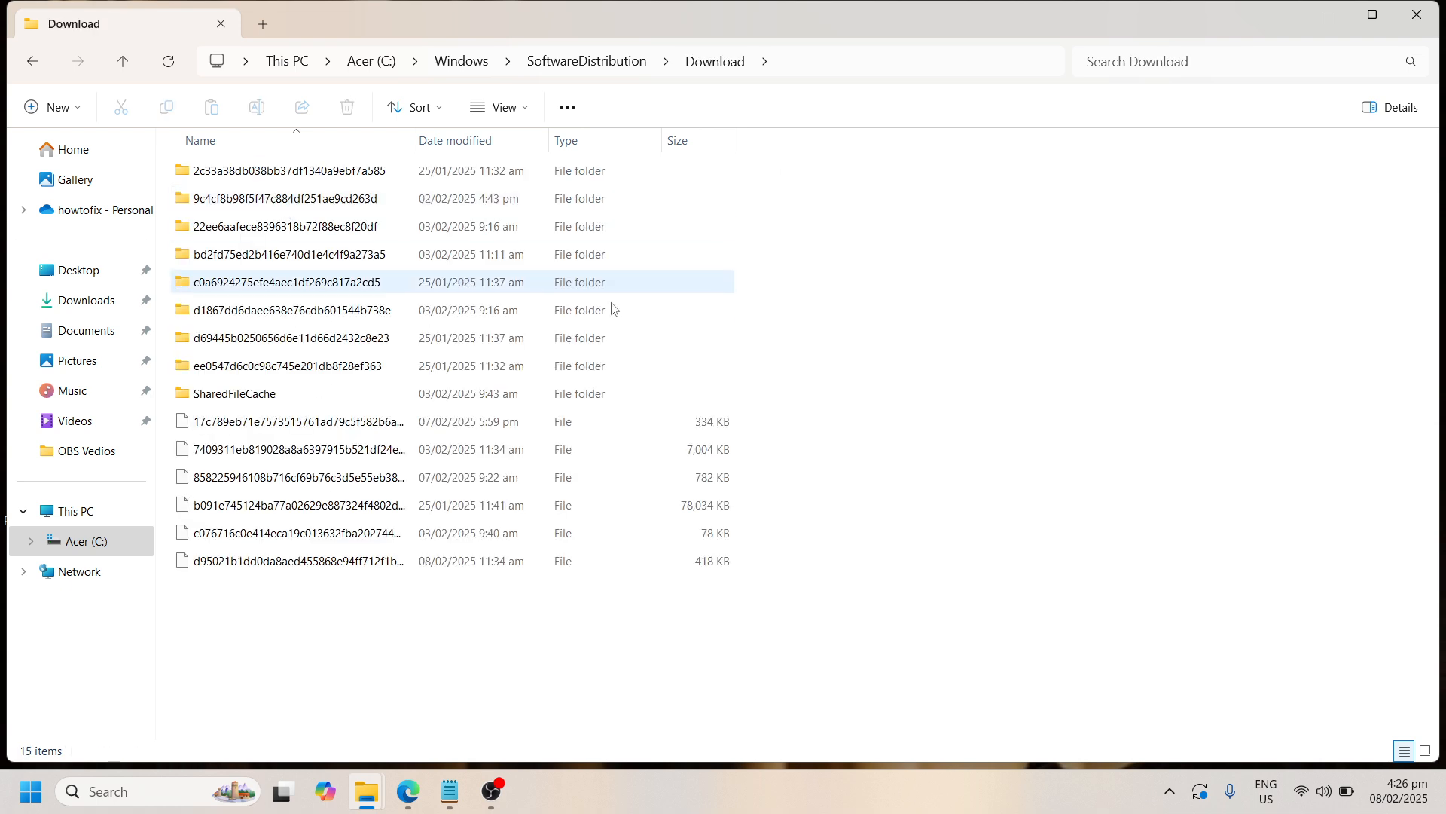
# Try to permanently delete all files and folders in the SoftwareDistribution Download folder
pyautogui.click(564, 312)
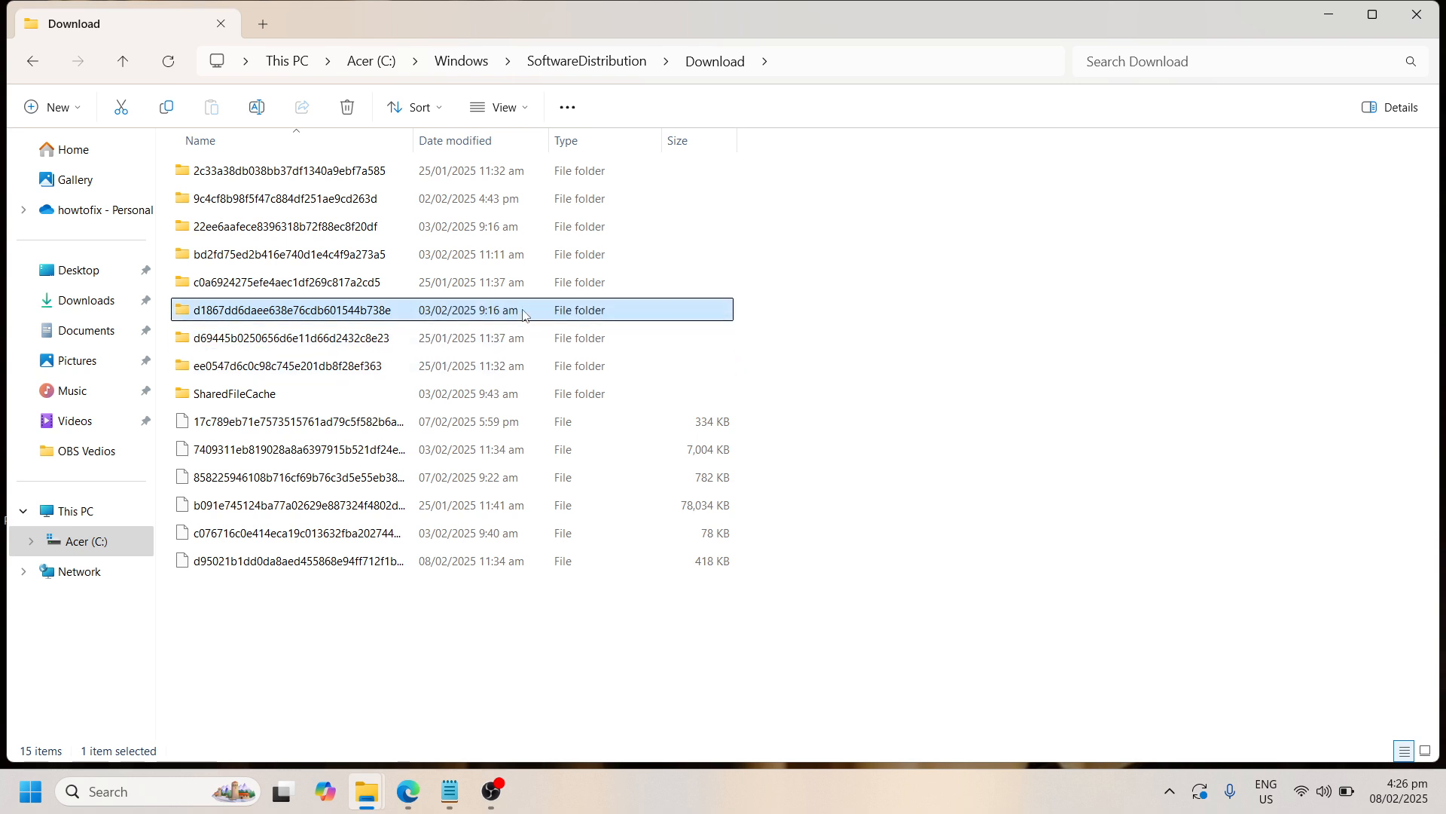
pyautogui.click(519, 366)
pyautogui.click(515, 422)
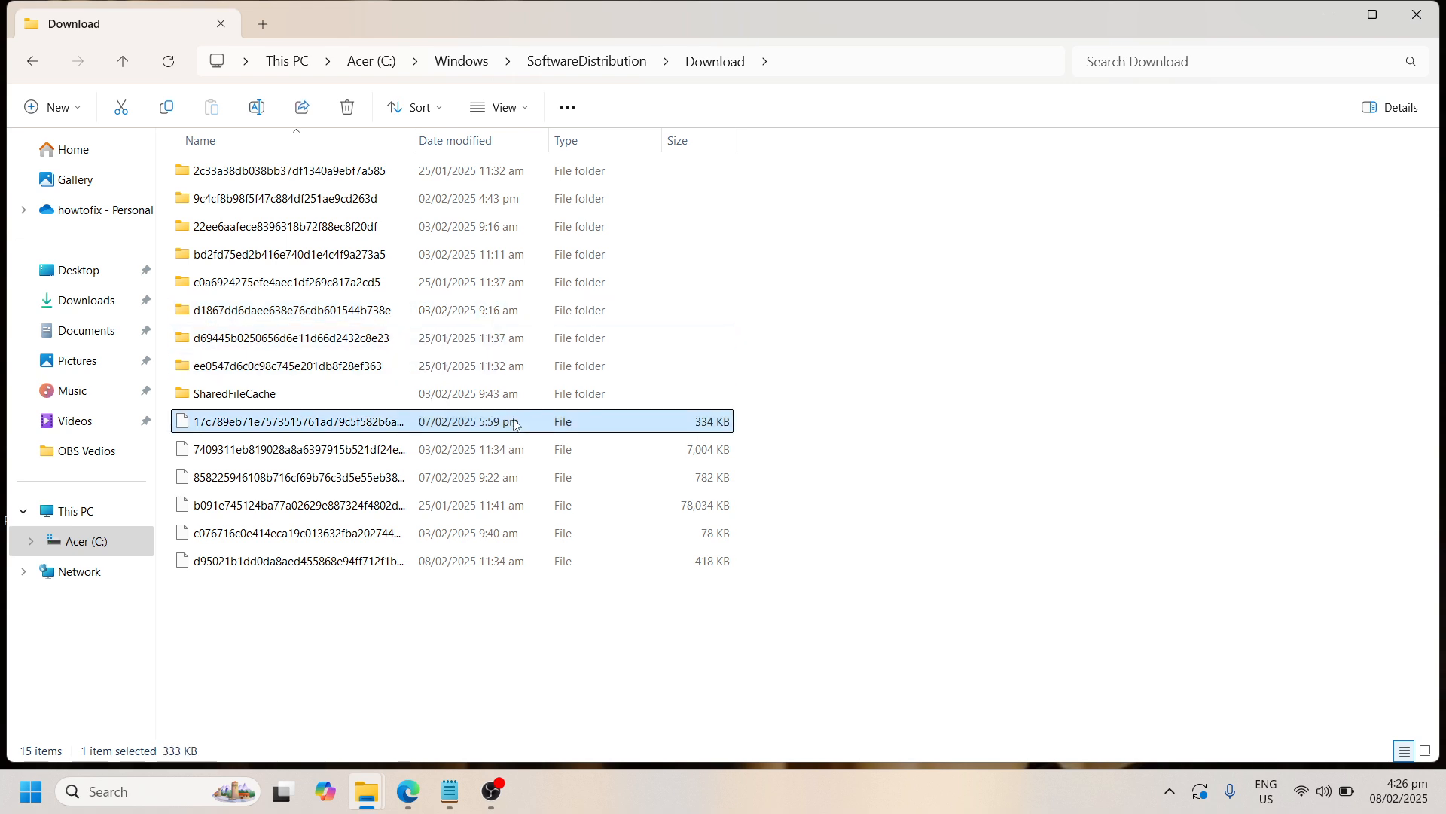
pyautogui.click(519, 450)
pyautogui.click(513, 477)
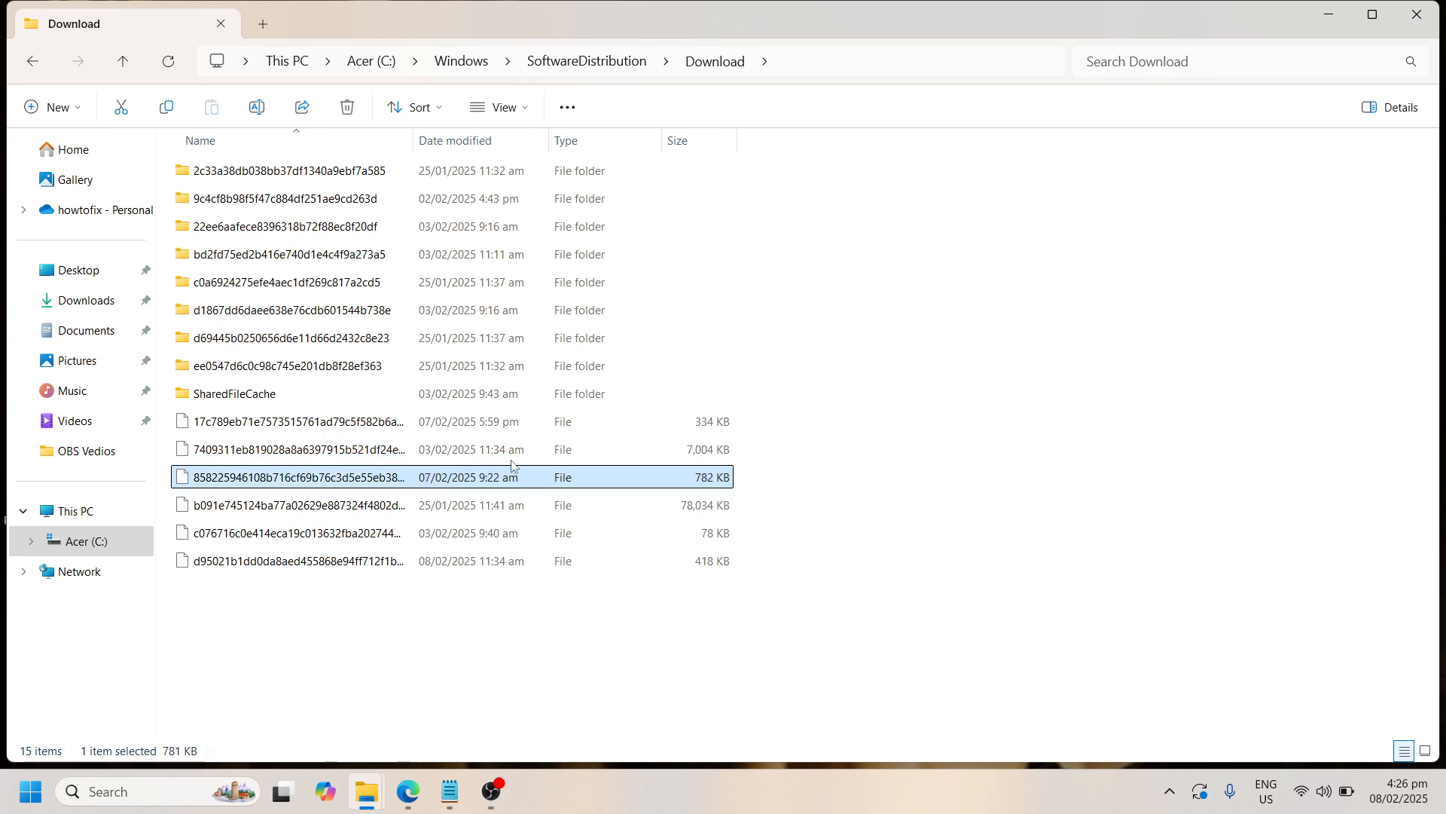
pyautogui.click(513, 452)
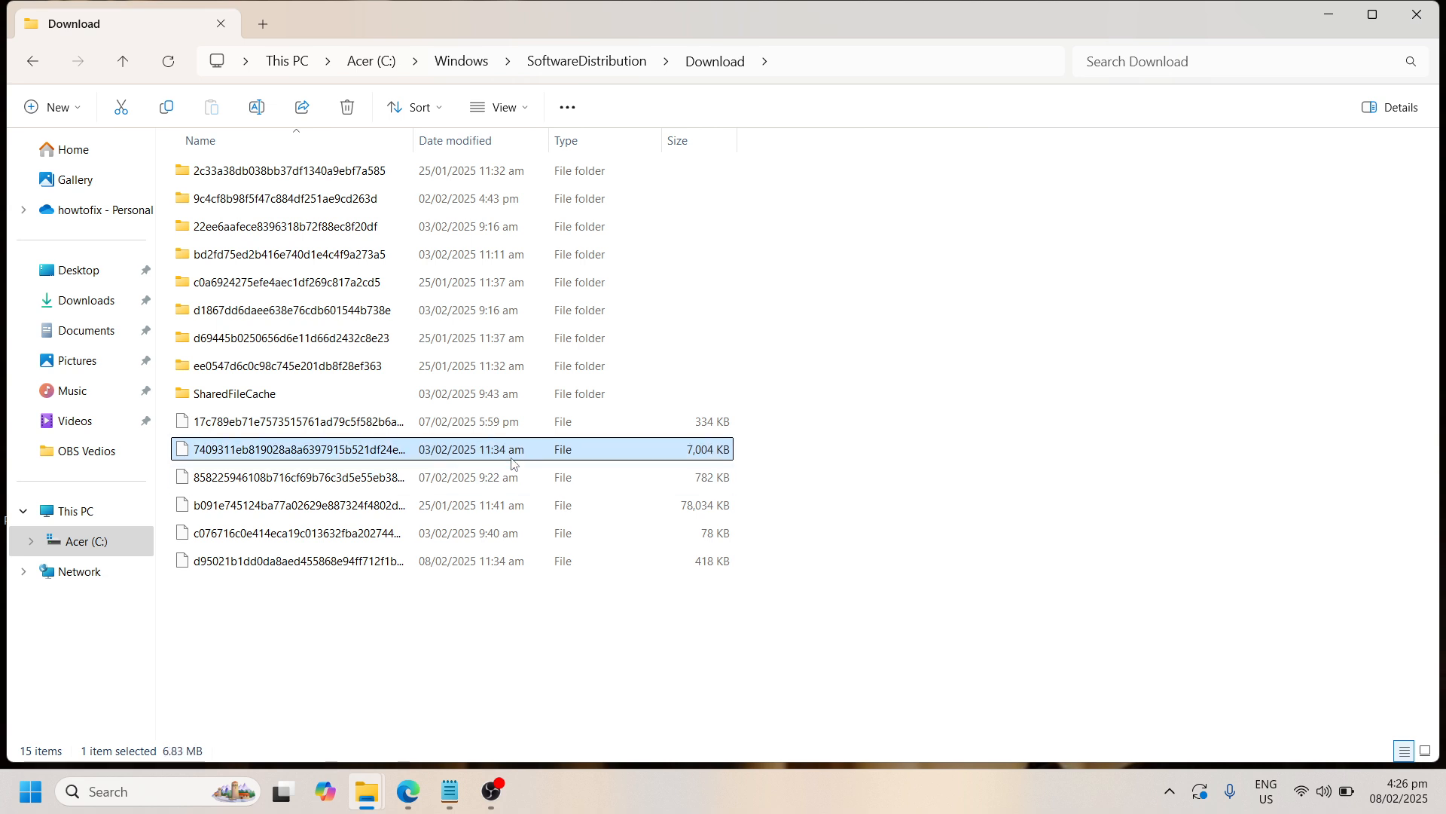
pyautogui.hotkey('ctrl', 'a')
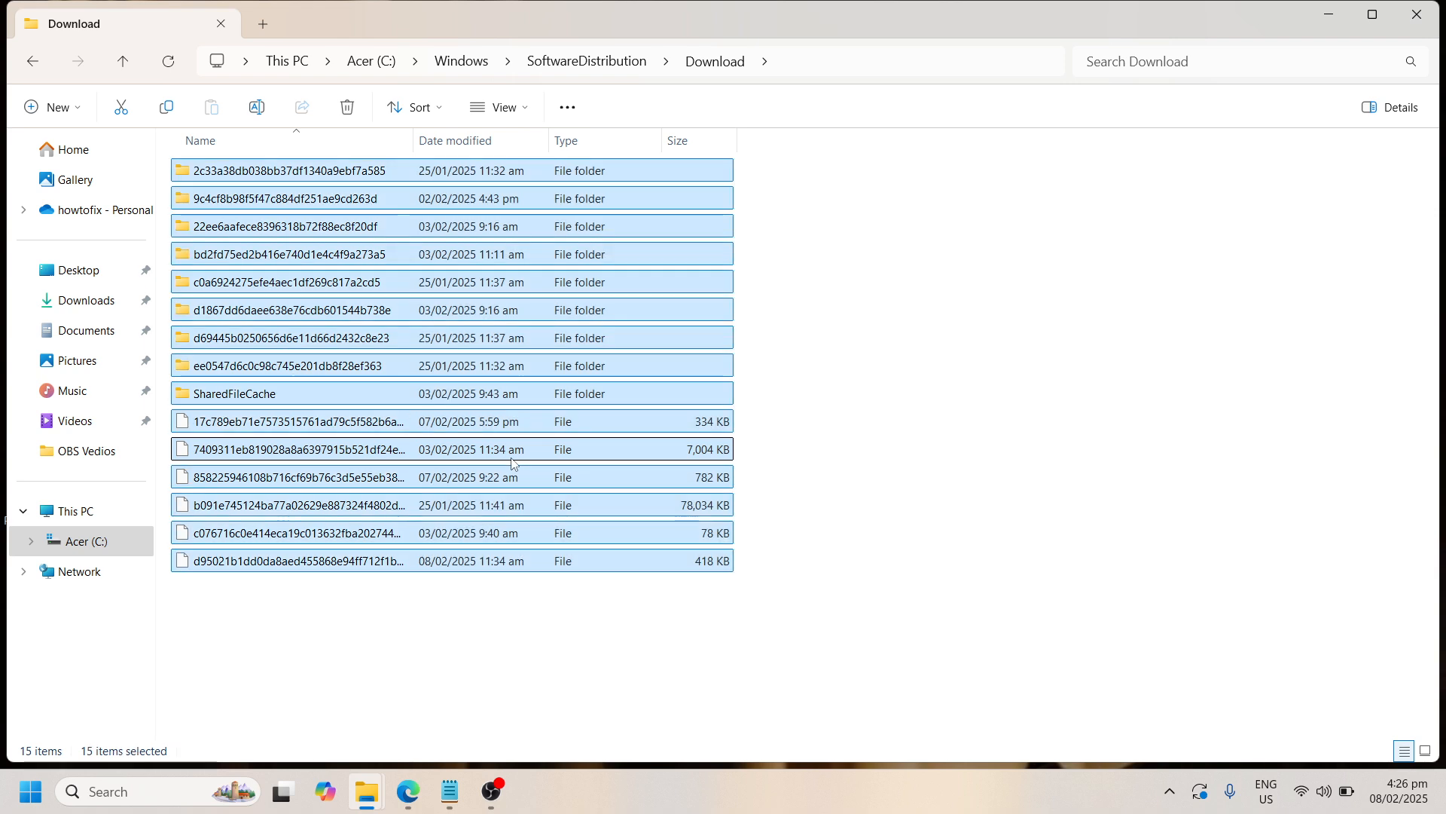
pyautogui.hotkey('shift', 'Delete')
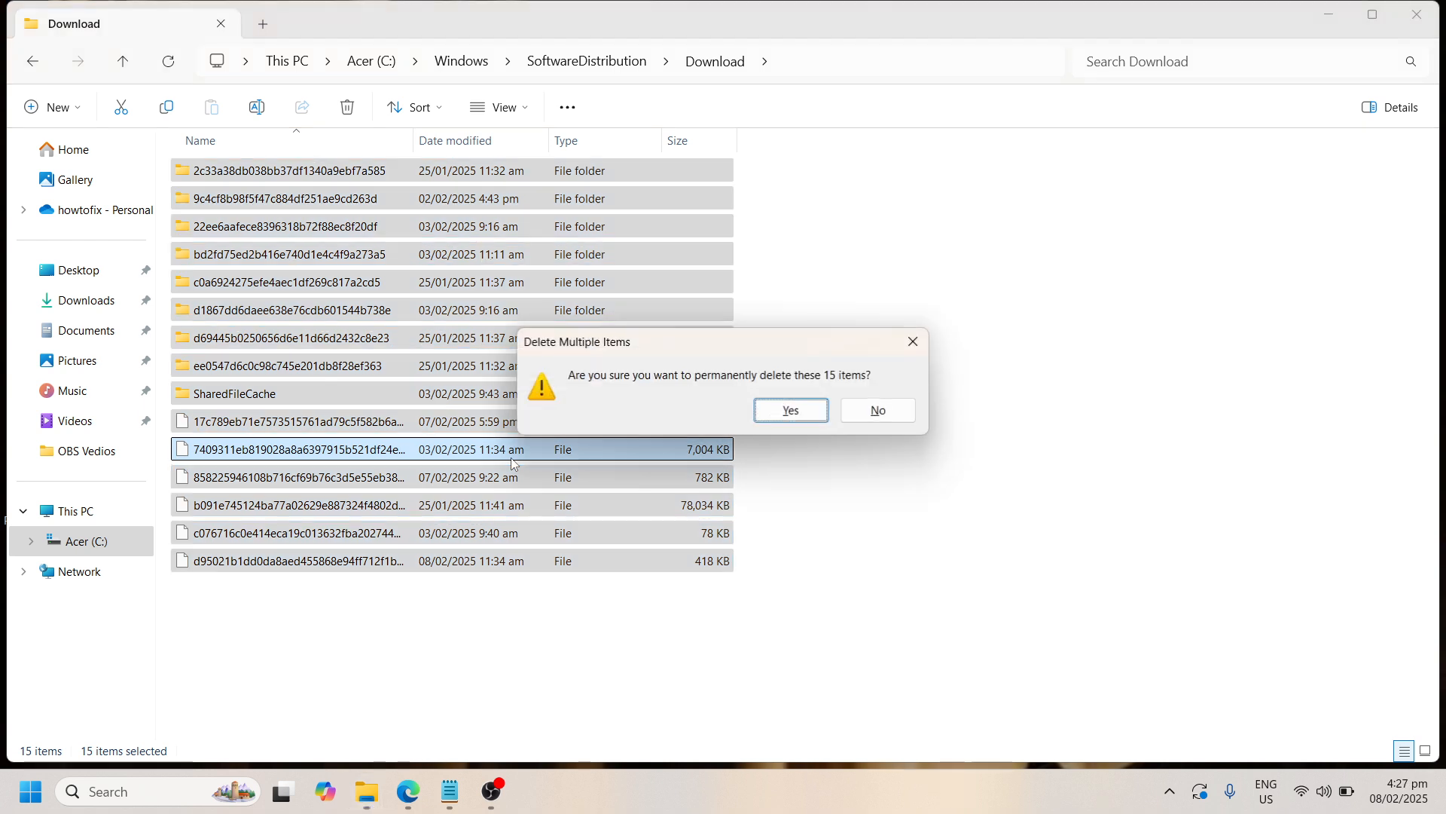
pyautogui.click(780, 412)
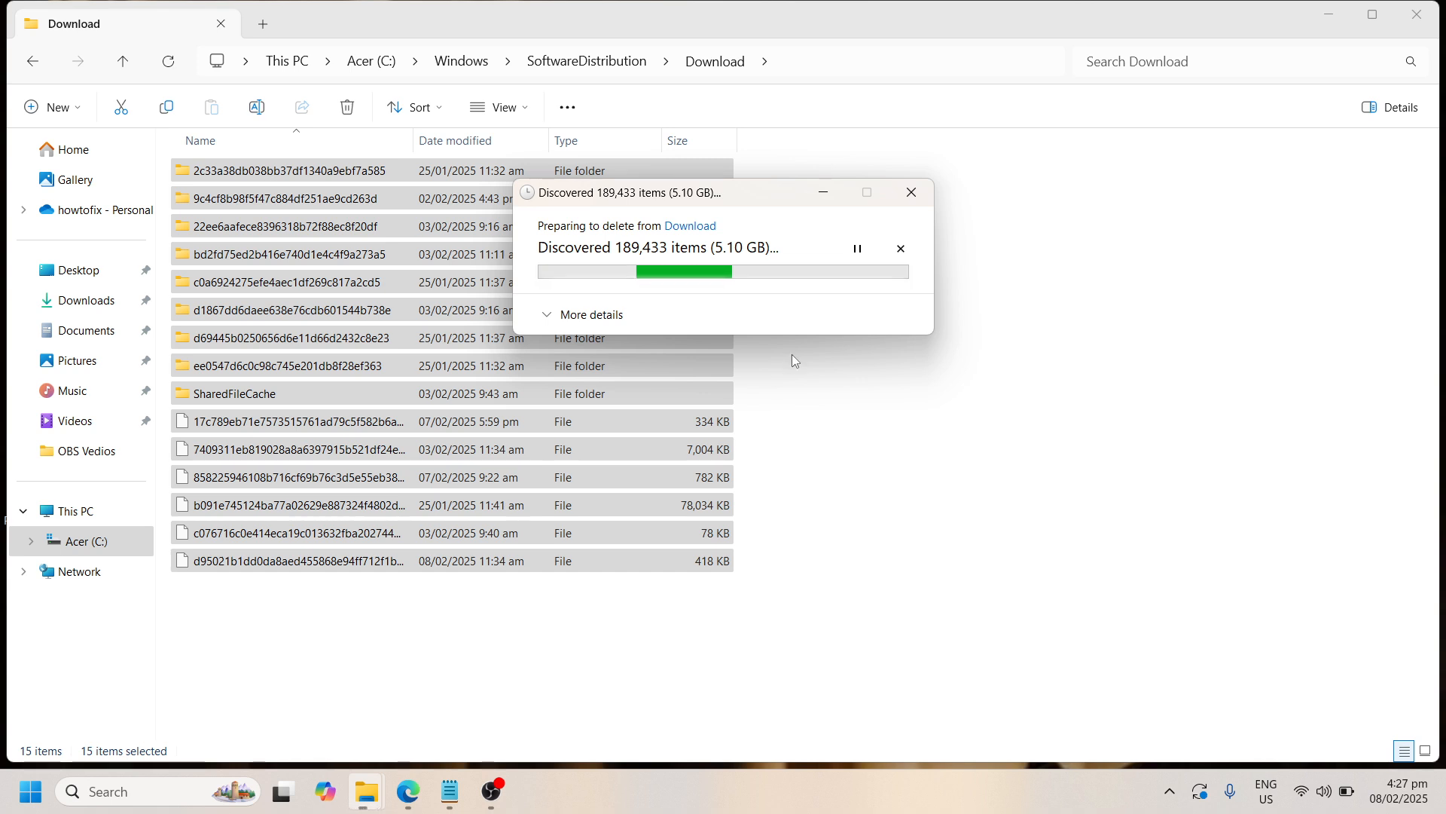
# Cancel the running deletion and close the Download folder window
pyautogui.click(913, 201)
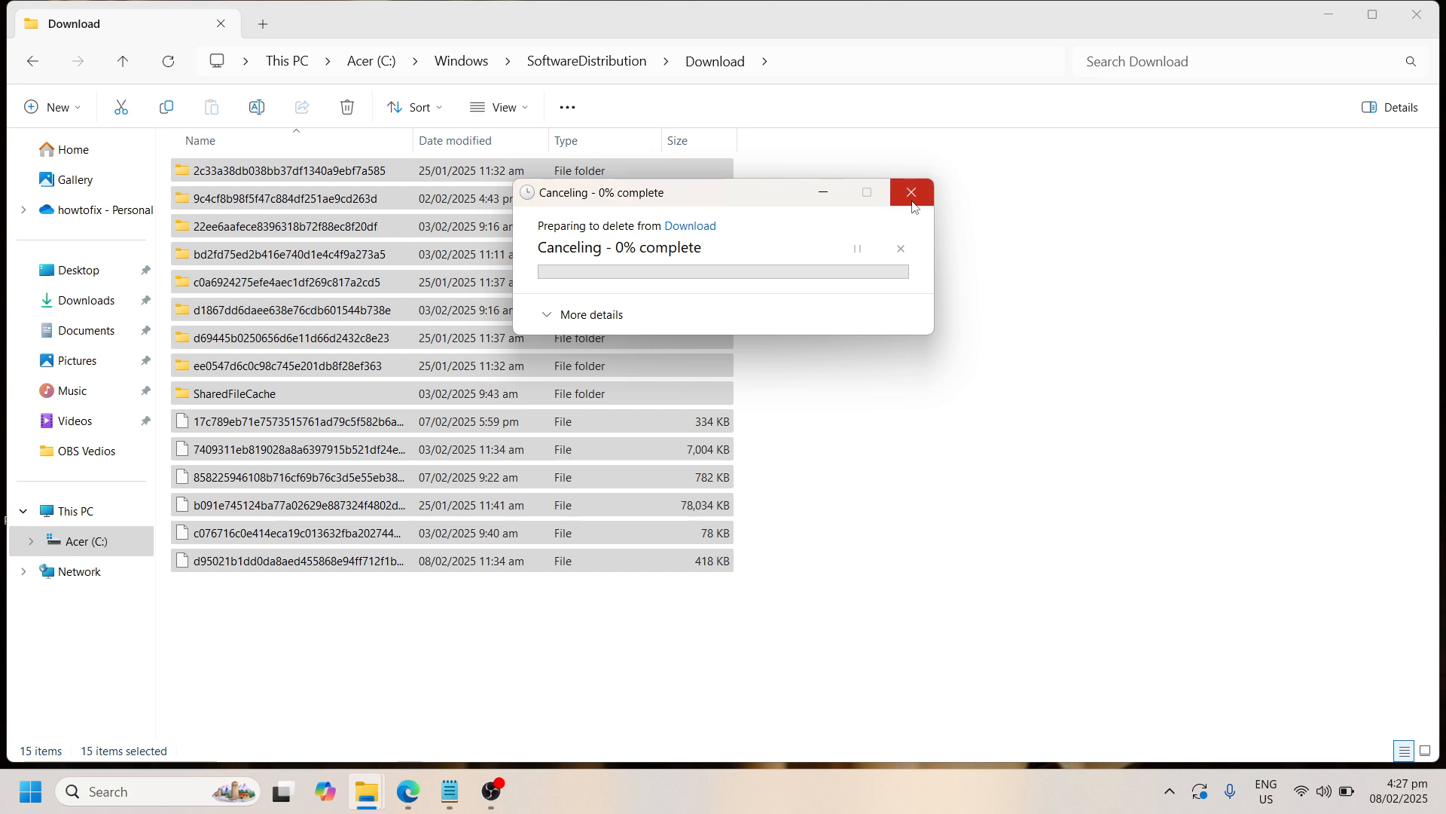
pyautogui.click(827, 197)
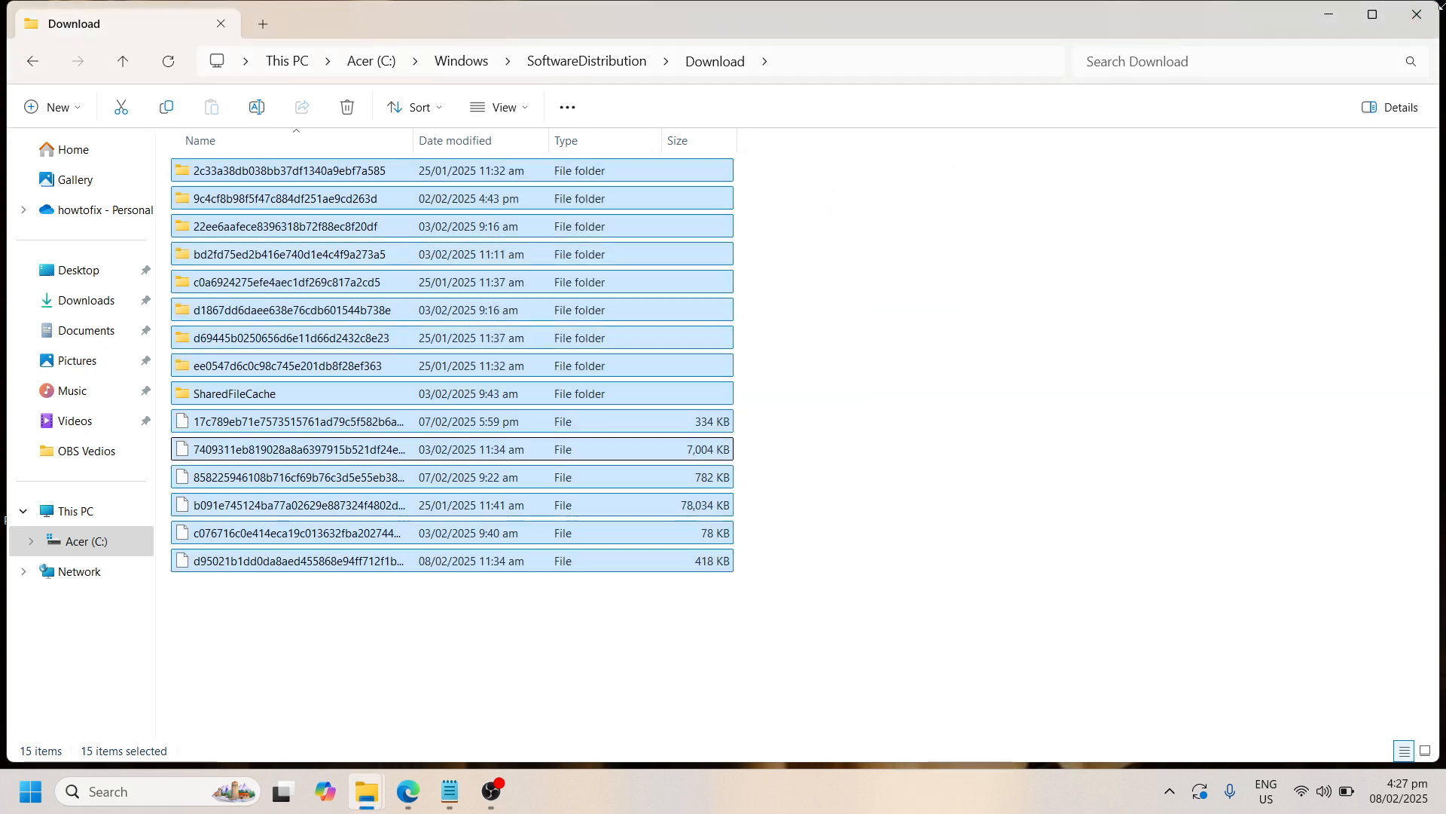
pyautogui.click(1419, 16)
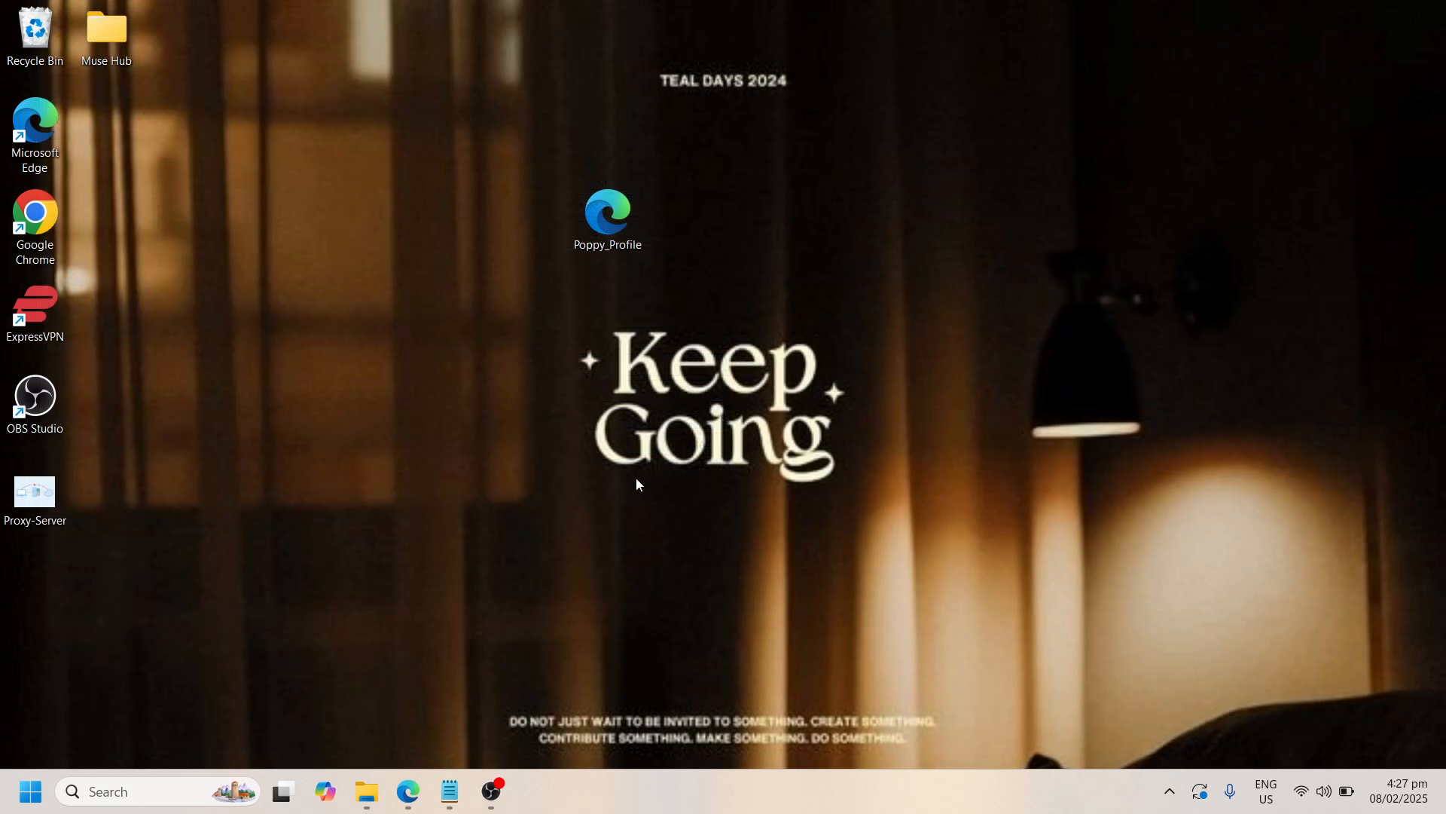
# Open Programs and Features by running appwiz.cpl
pyautogui.press('super+r')
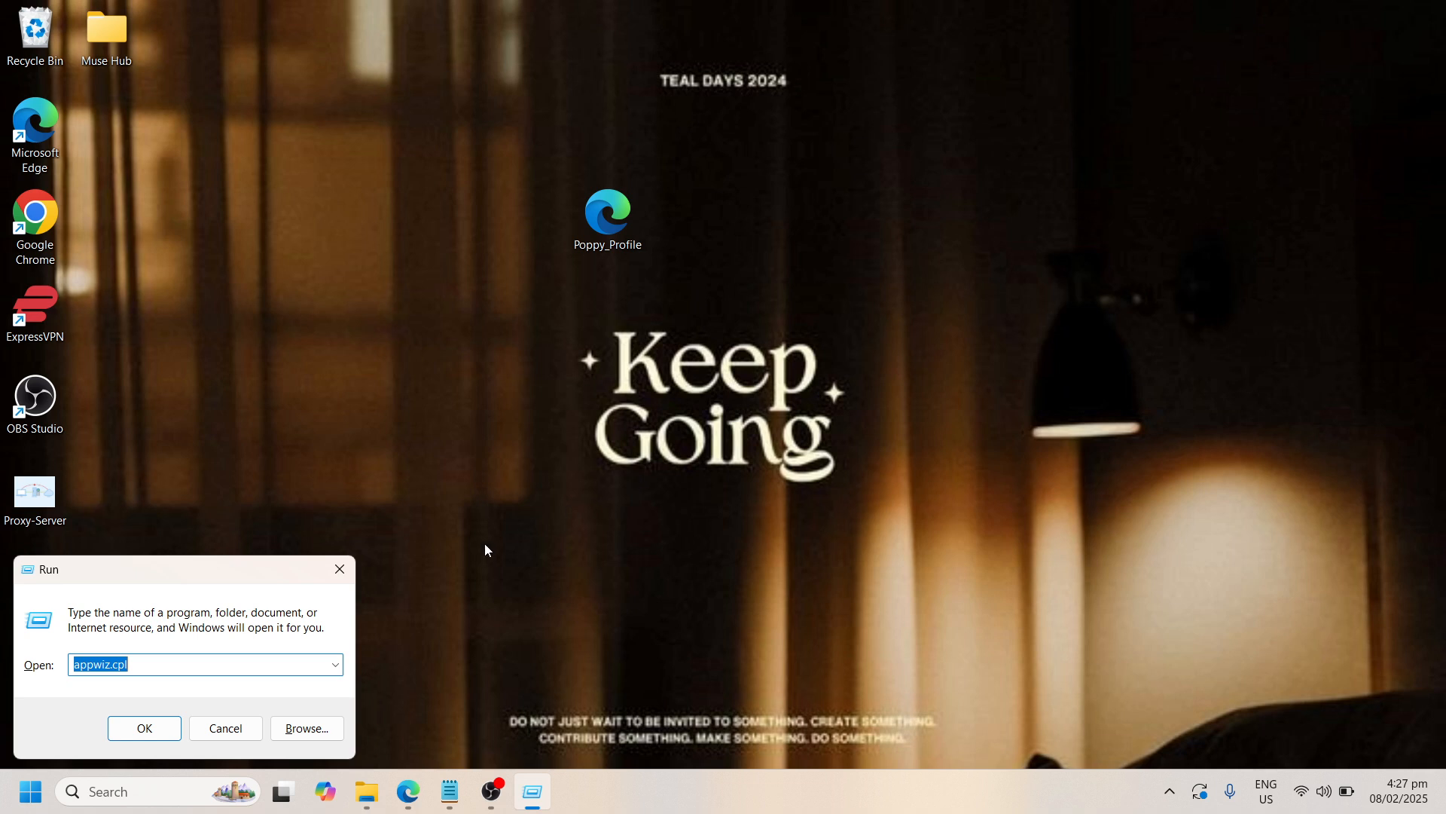
pyautogui.click(143, 729)
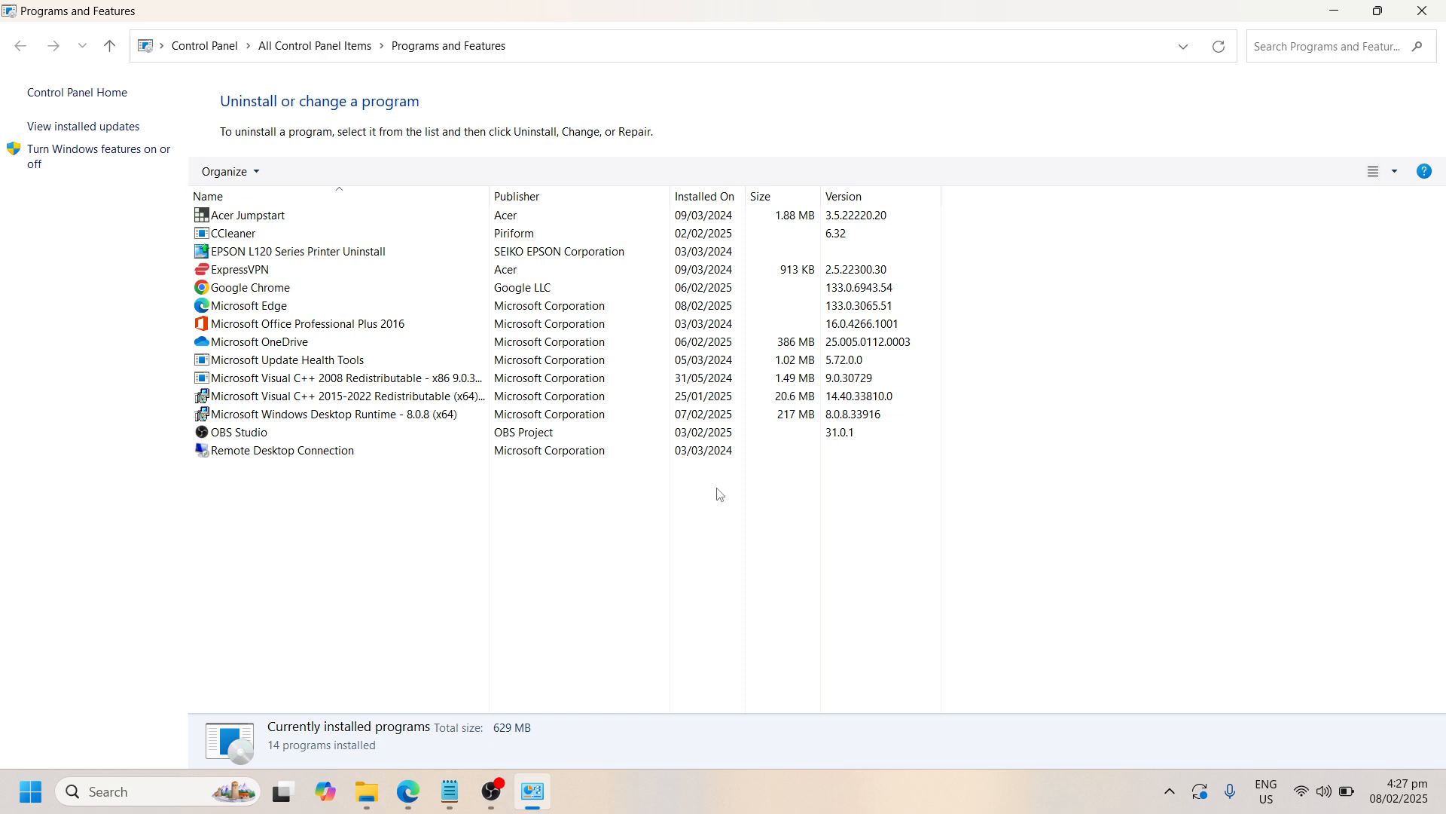
# Look through the installed programs for ones that are not needed
pyautogui.click(412, 281)
pyautogui.click(414, 343)
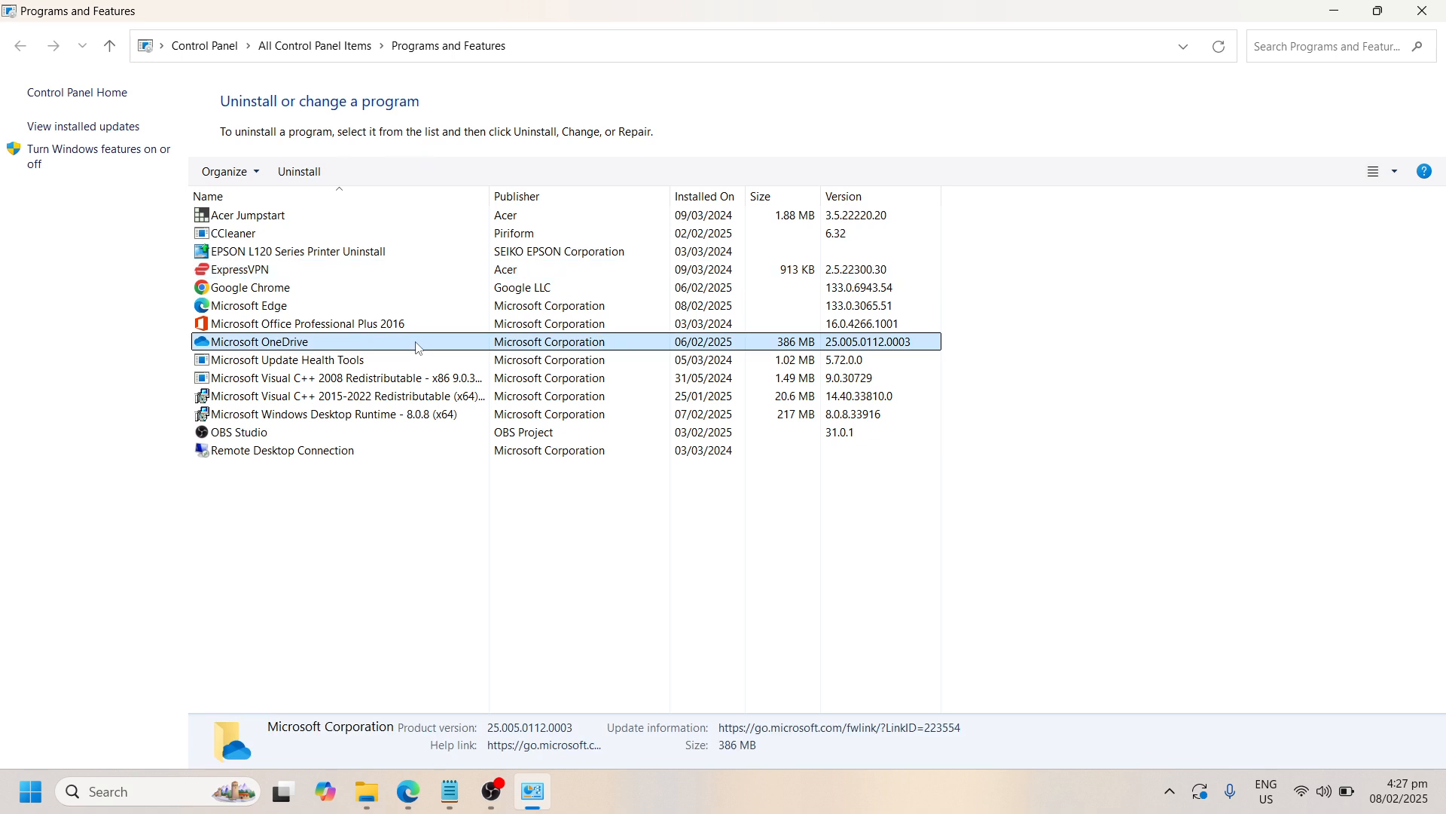
pyautogui.click(406, 395)
pyautogui.click(399, 415)
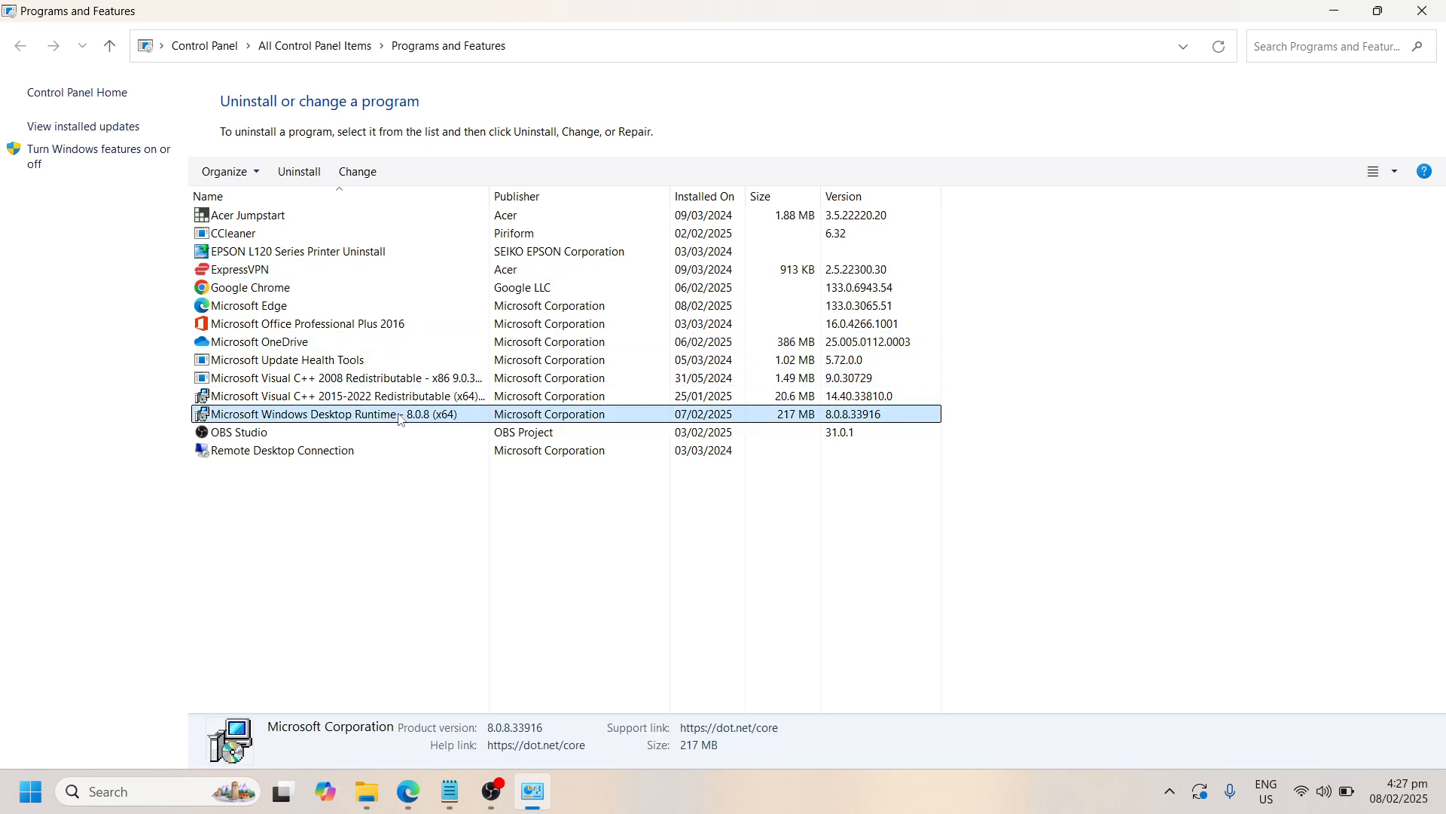
pyautogui.click(395, 436)
pyautogui.click(396, 449)
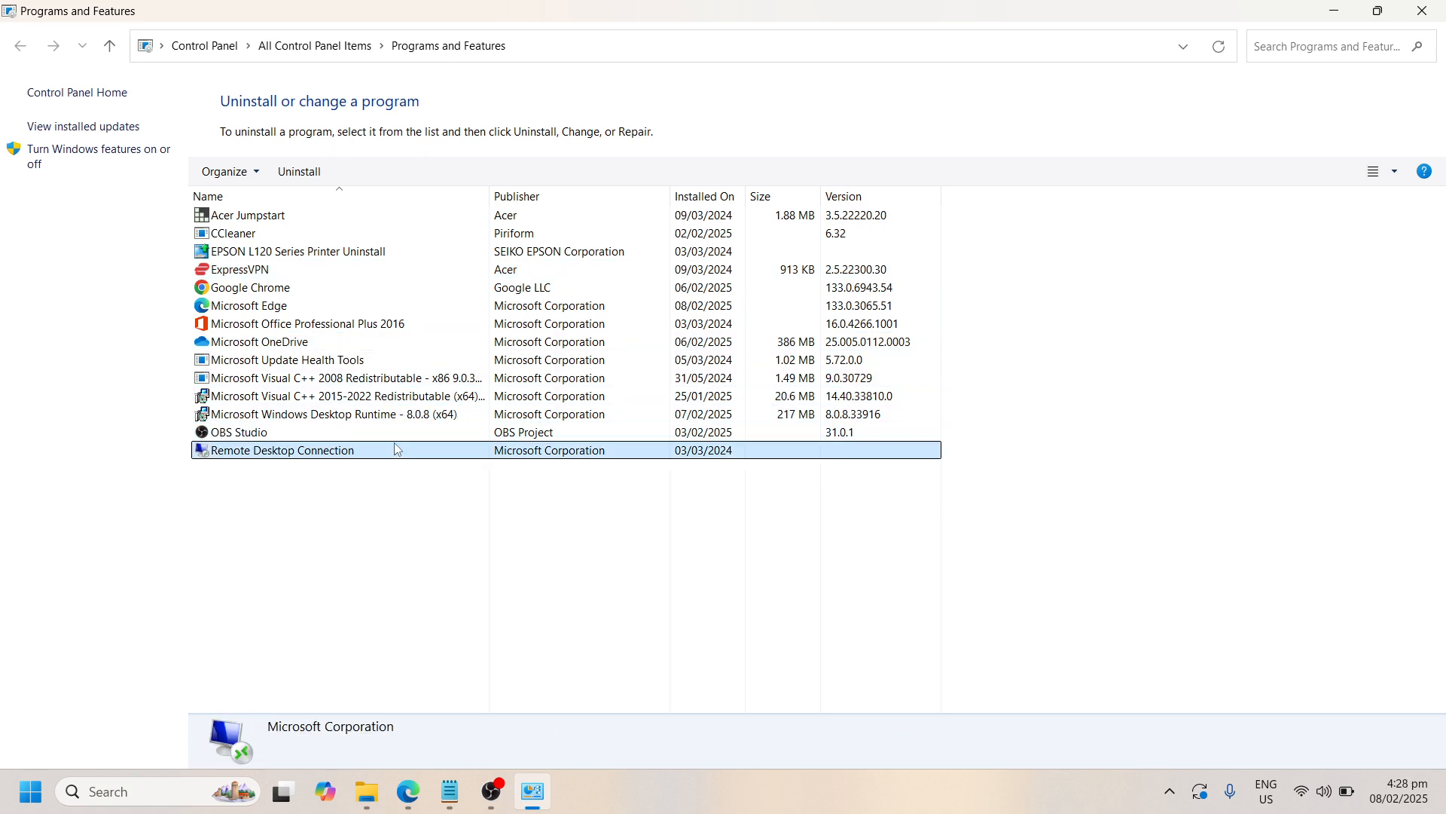
pyautogui.click(385, 256)
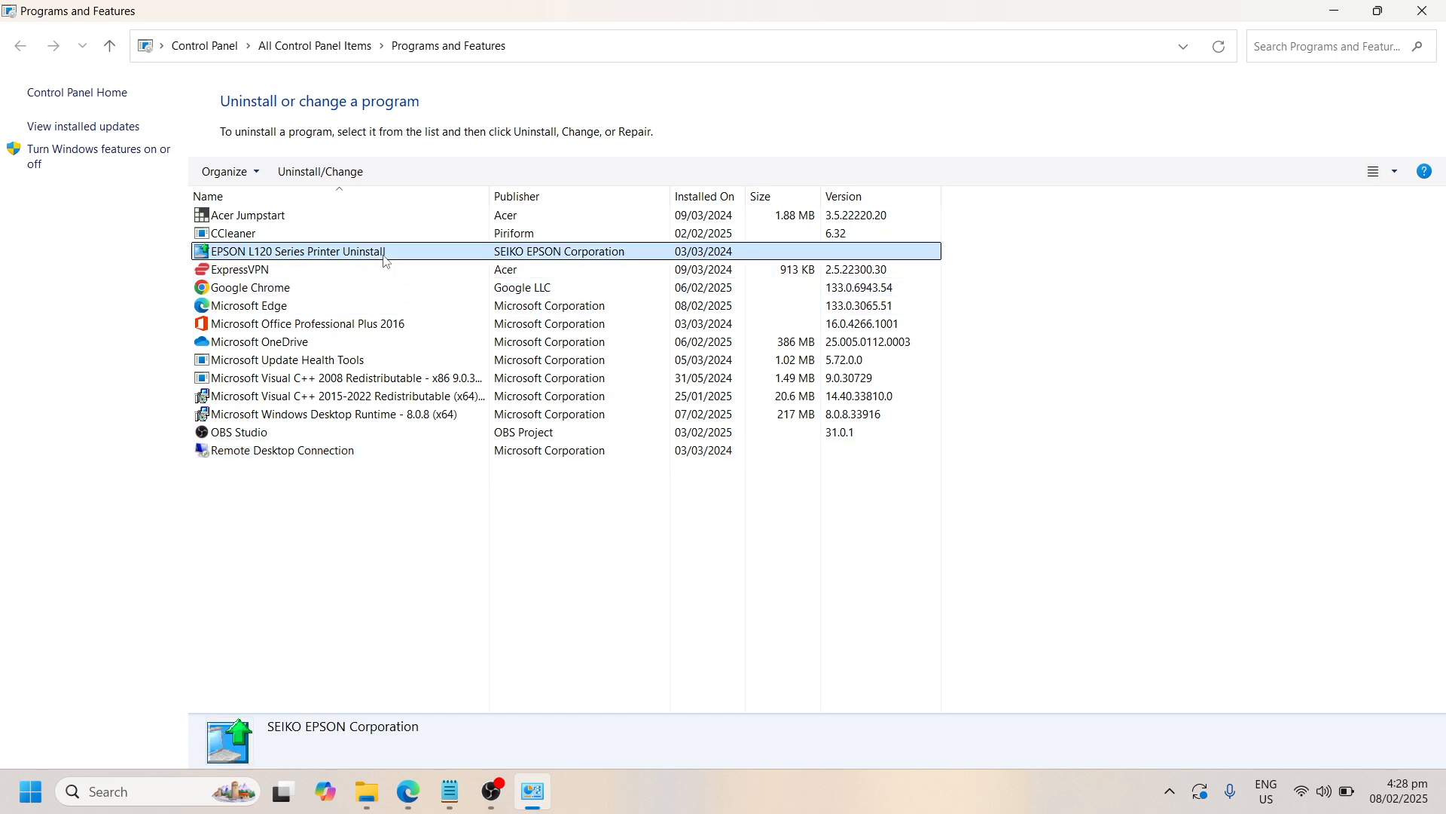
pyautogui.click(383, 269)
pyautogui.click(383, 257)
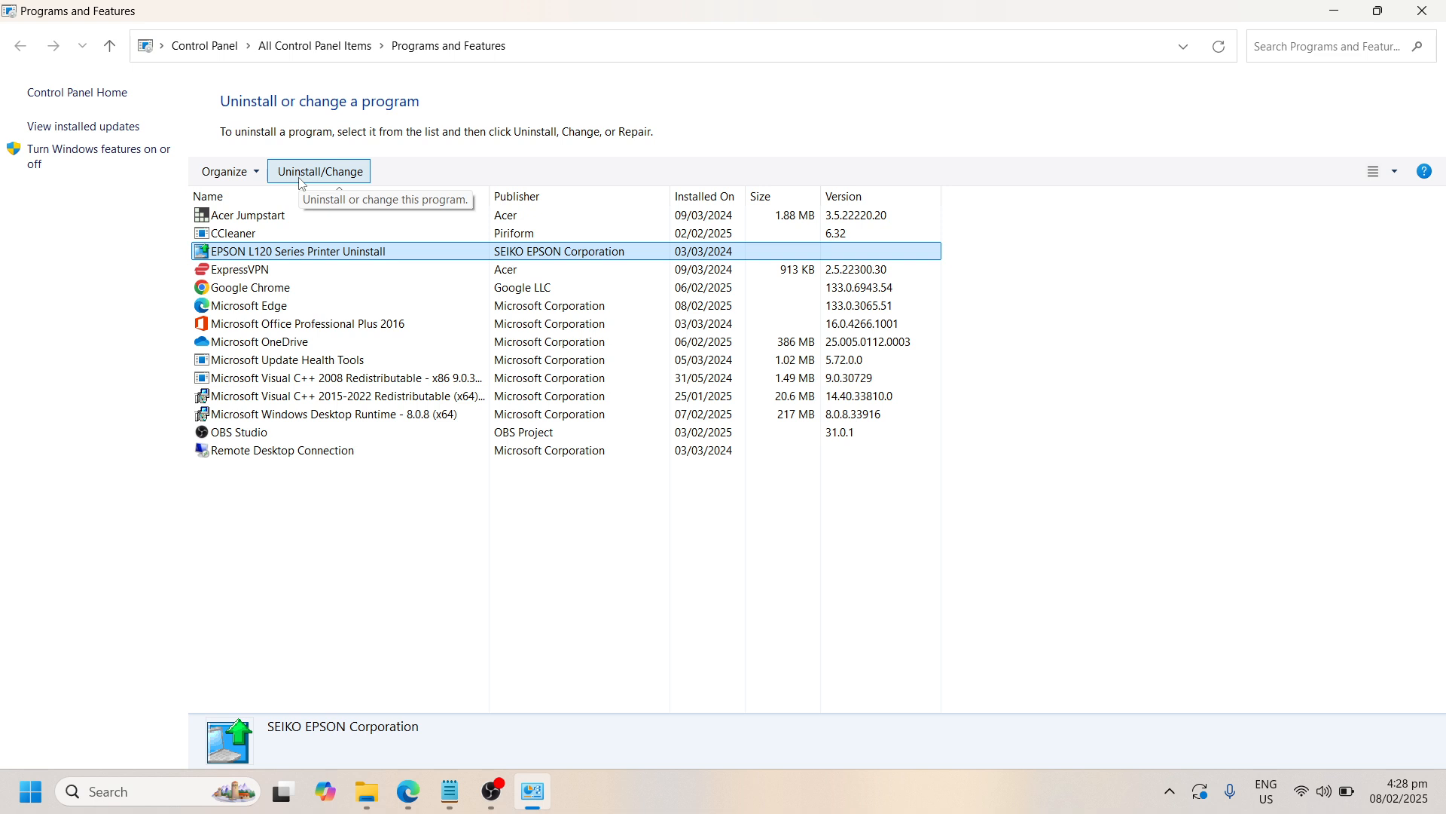
# Uninstall CCleaner, then close Programs and Features
pyautogui.click(290, 233)
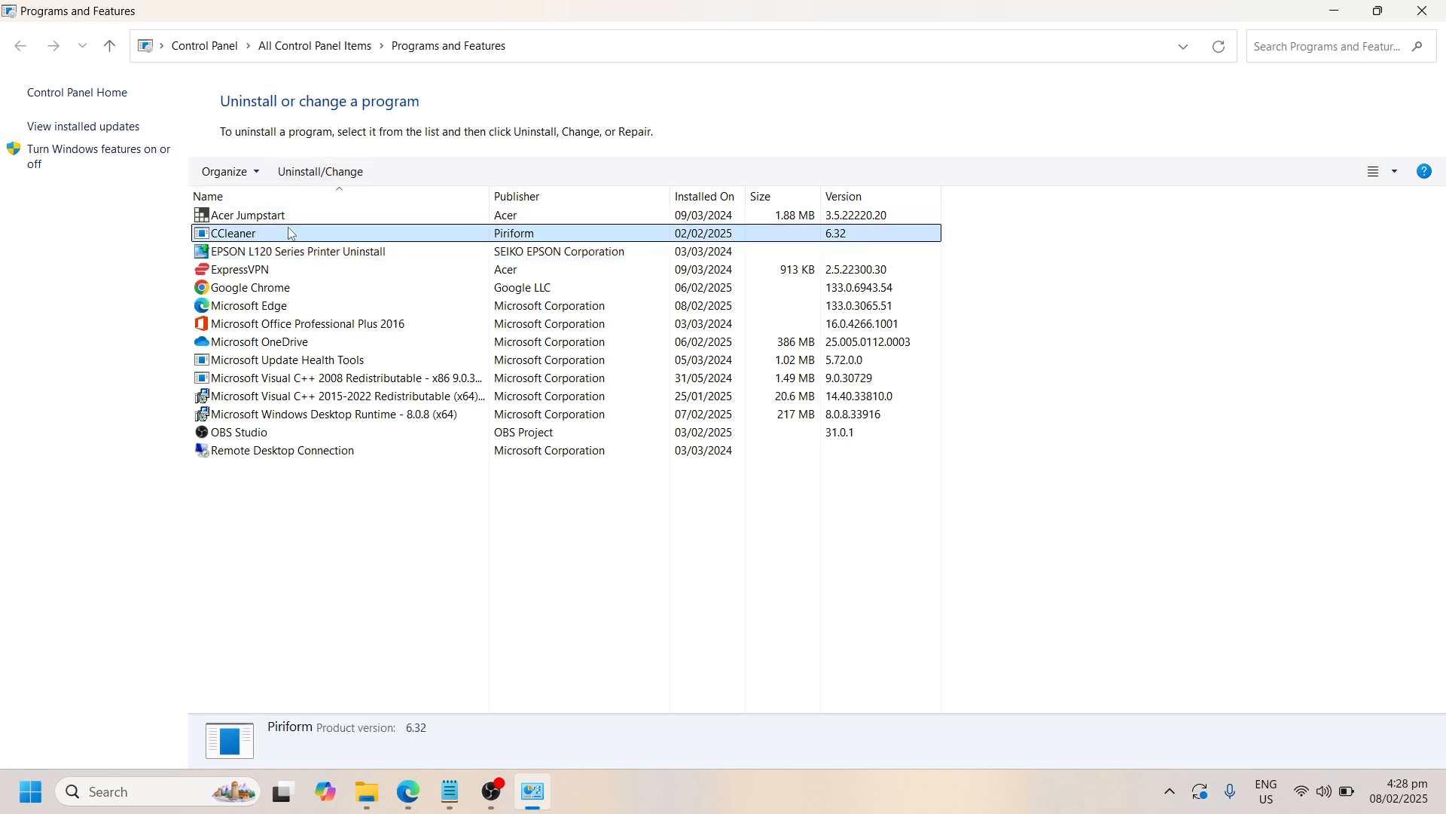
pyautogui.click(322, 171)
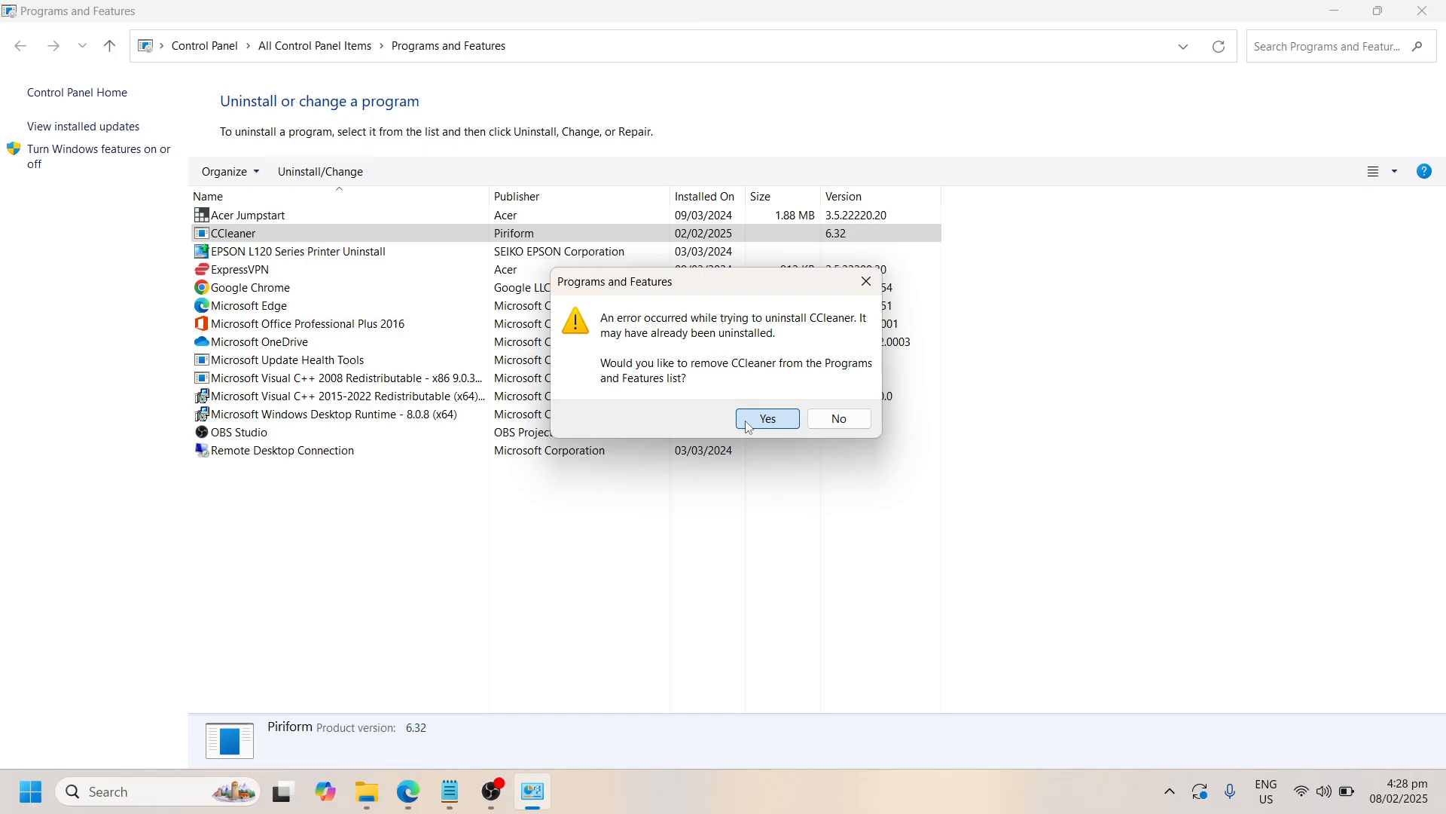
pyautogui.click(767, 416)
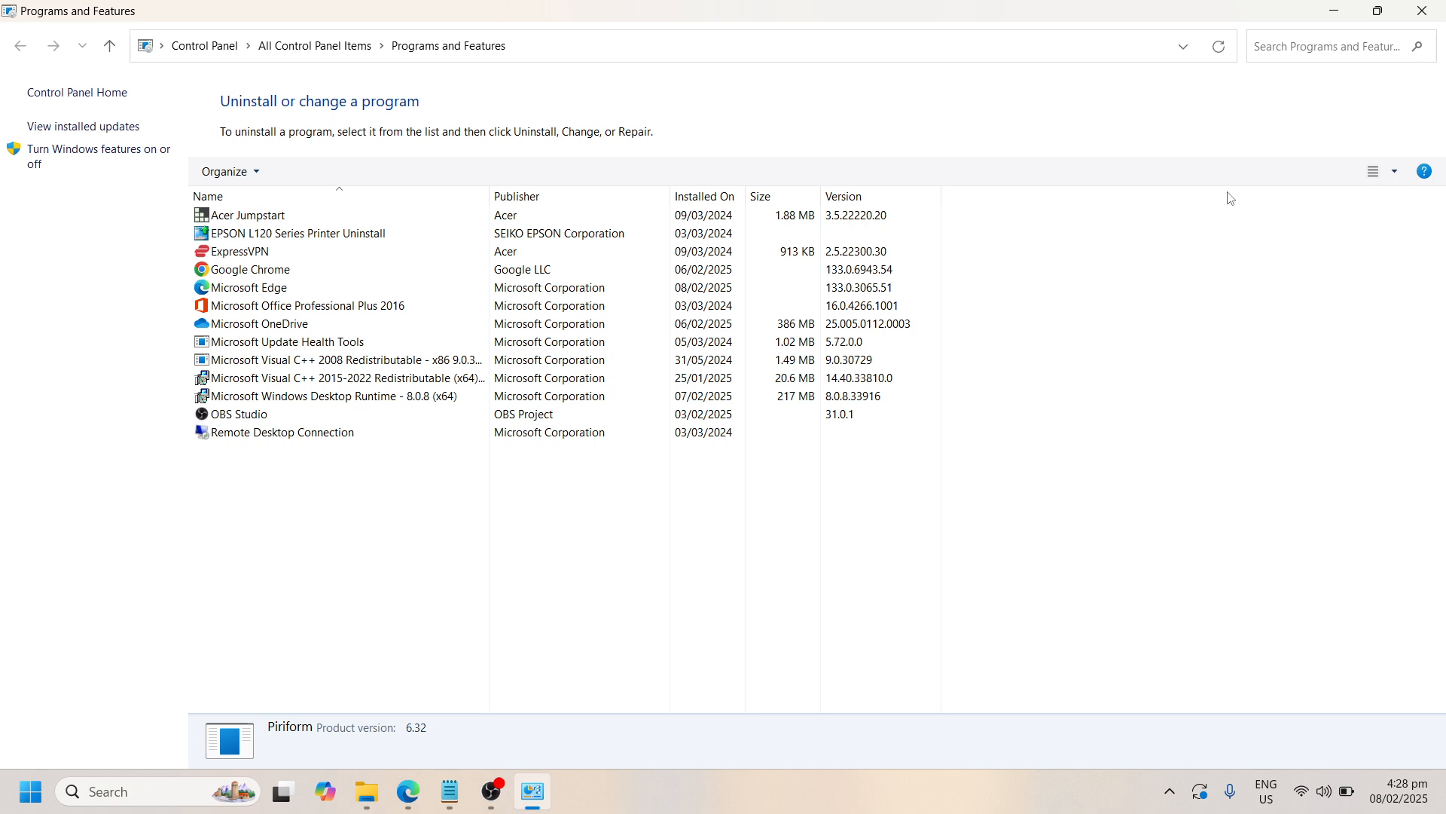
pyautogui.click(1423, 12)
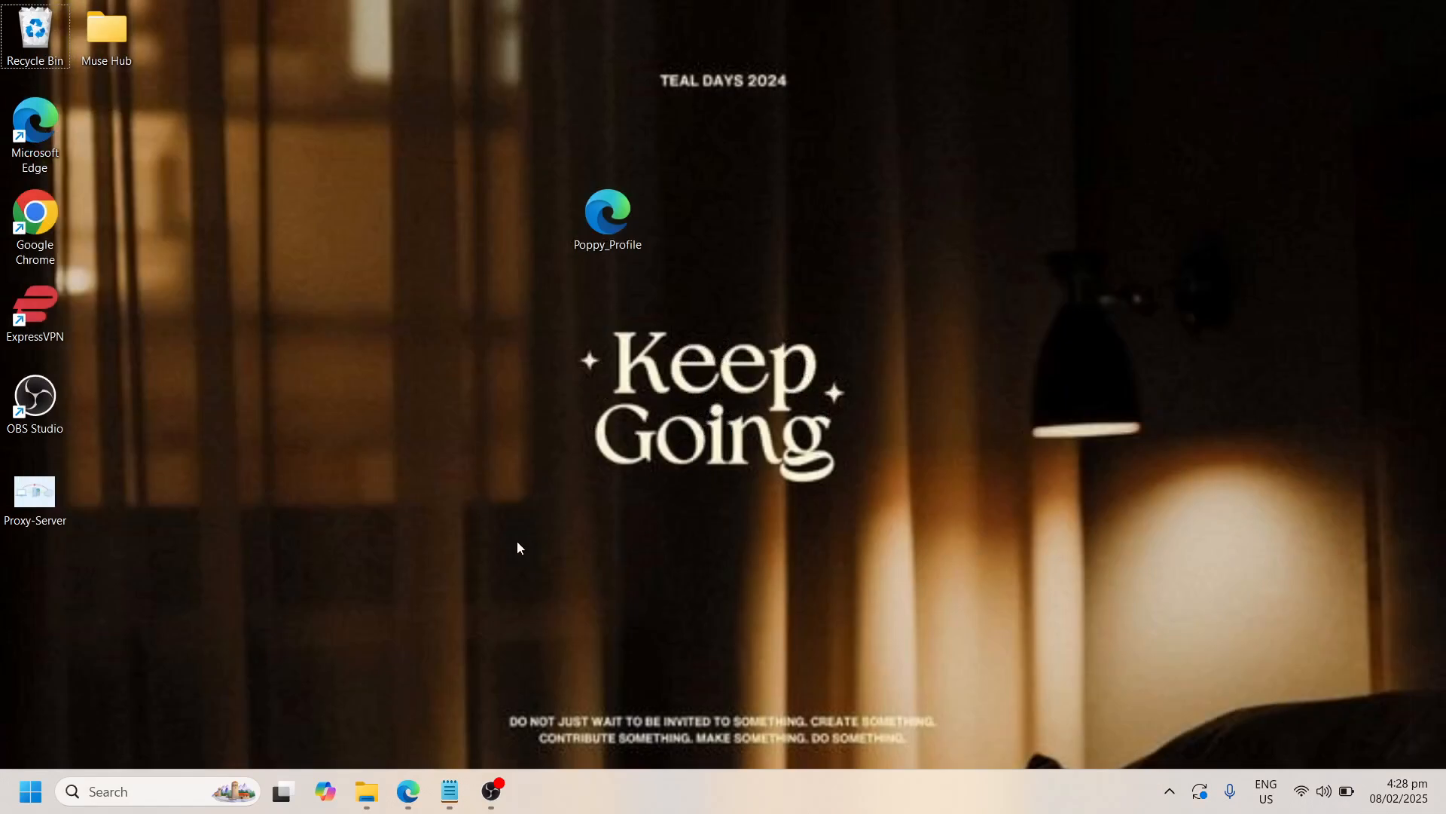
# Open Disk Cleanup for the Acer (C:) drive by running cleanmgr
pyautogui.press('super+r')
pyautogui.press('BackSpace')
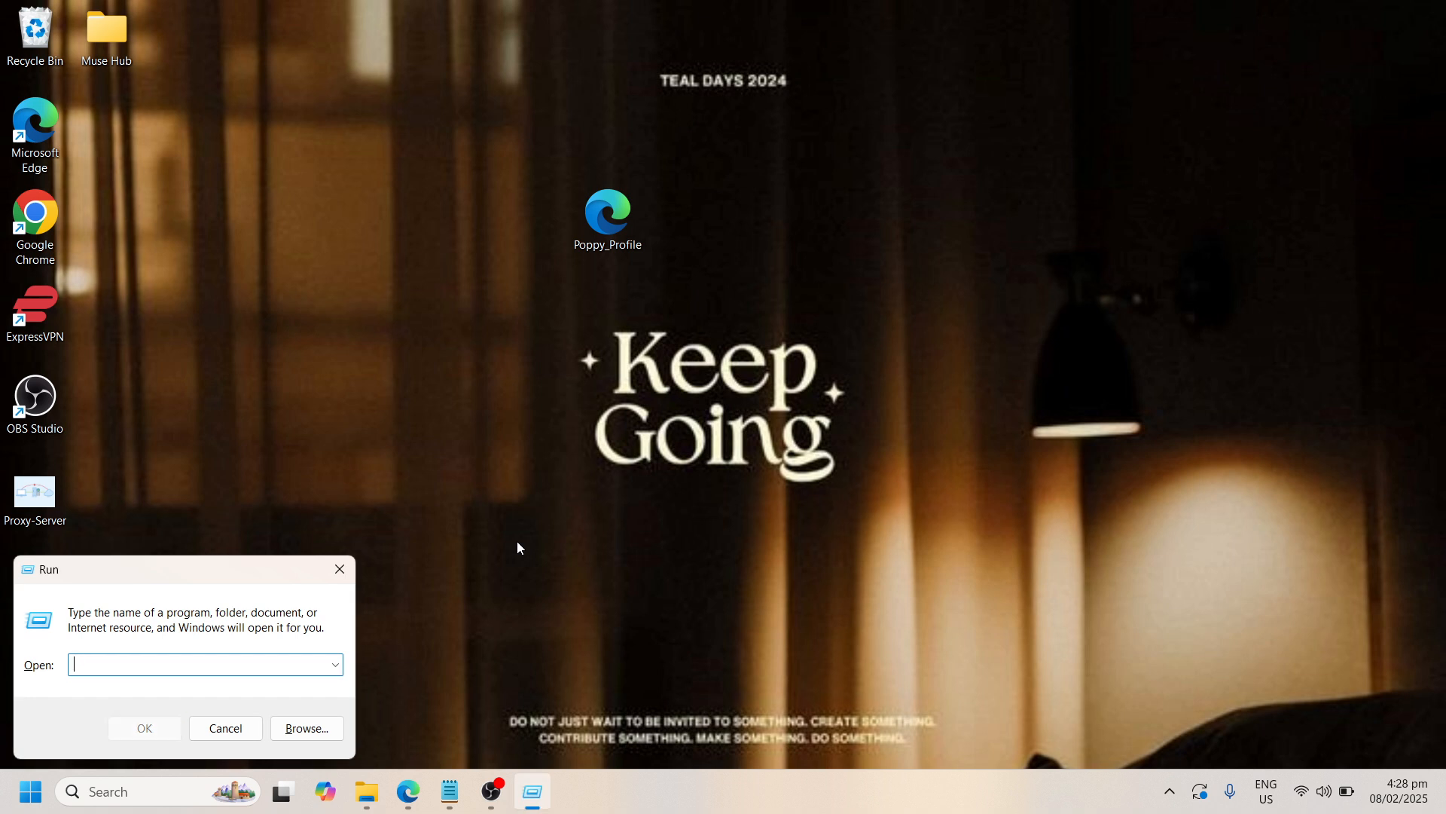
pyautogui.write('cleanmgr')
pyautogui.click(147, 733)
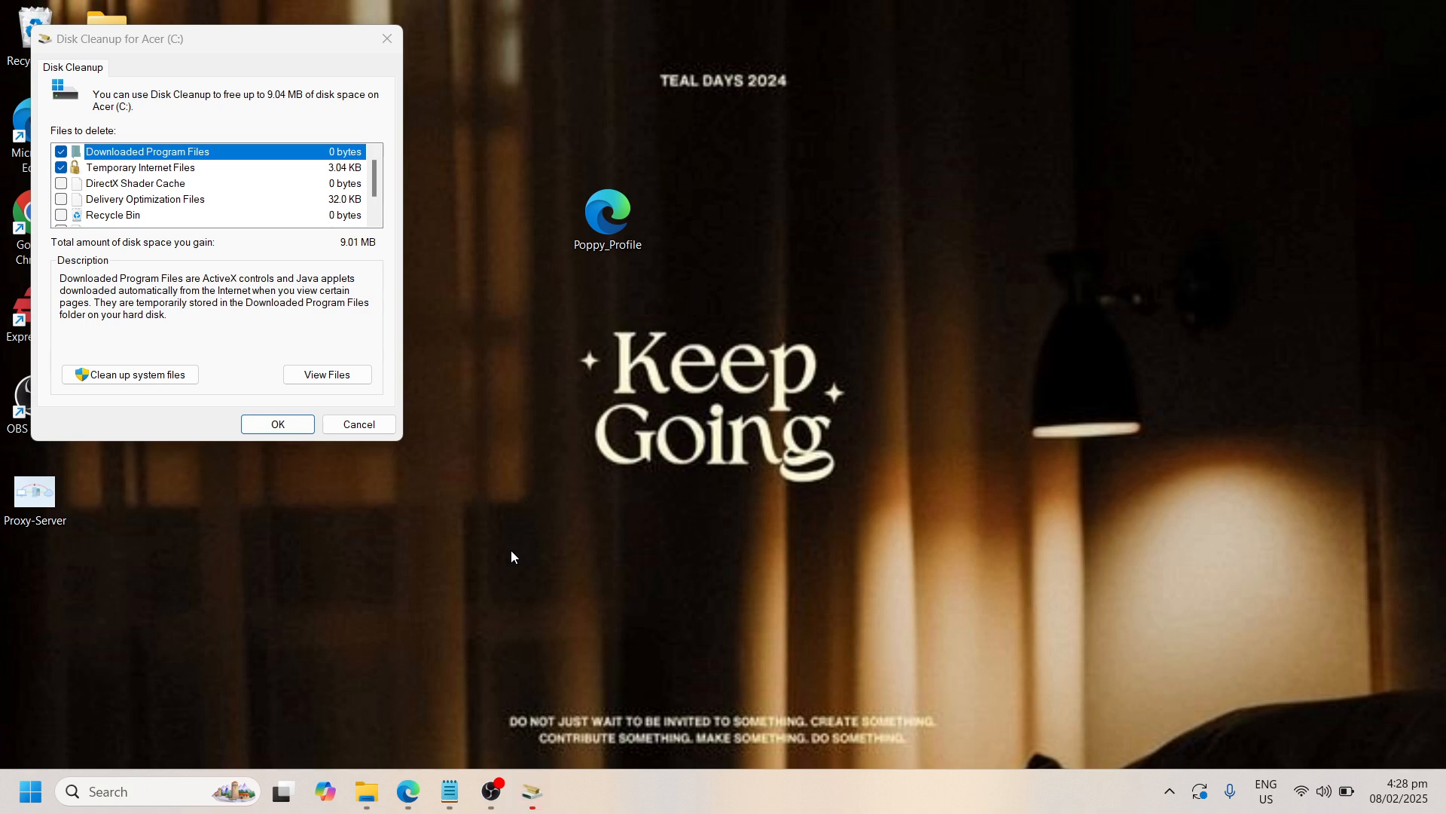
# Add DirectX Shader Cache, Delivery Optimization Files, Recycle Bin and Temporary files to the files to delete
pyautogui.click(61, 183)
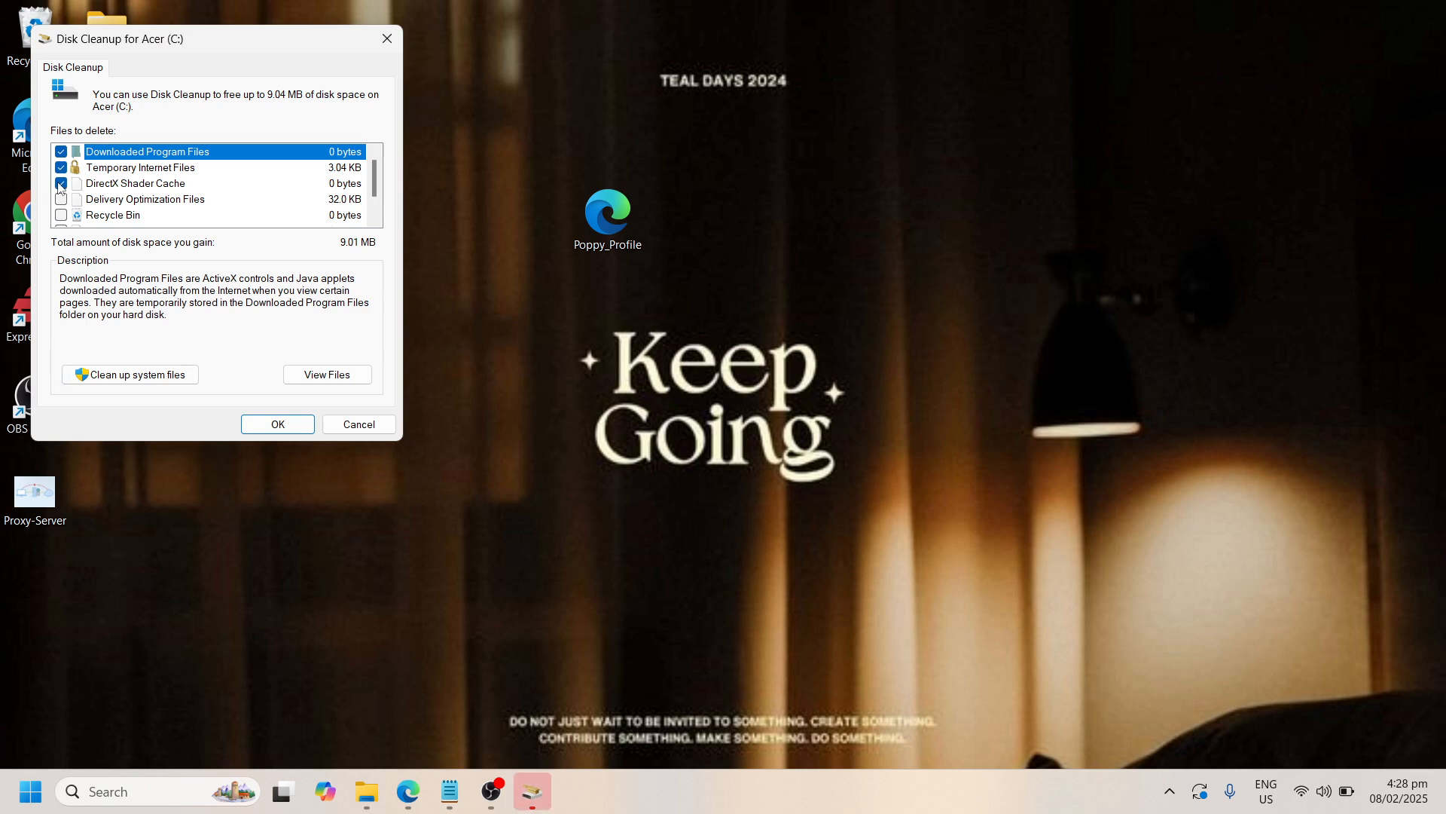
pyautogui.click(61, 199)
pyautogui.click(61, 215)
pyautogui.moveTo(376, 179); pyautogui.dragTo(375, 192)
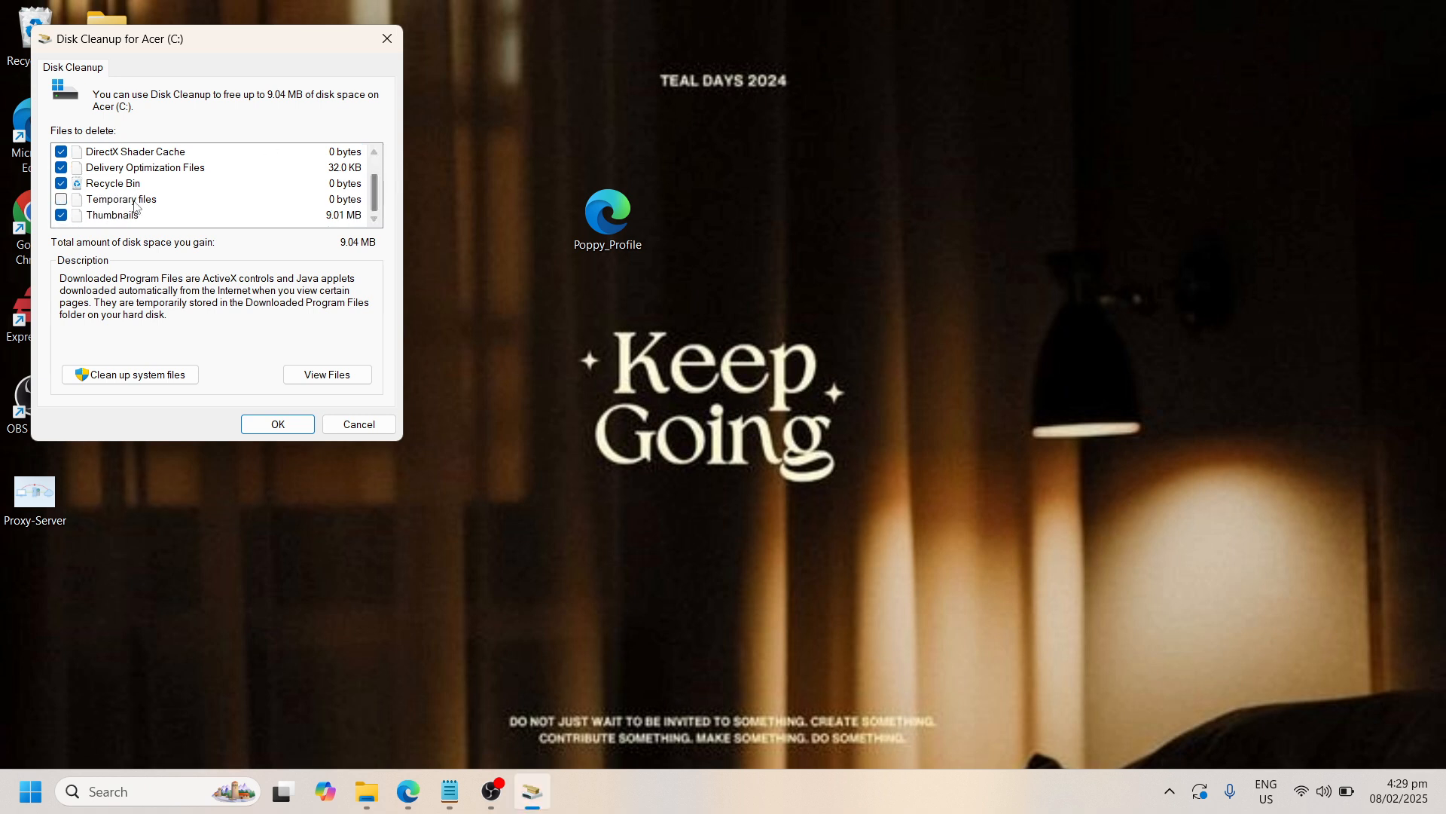
pyautogui.click(61, 199)
pyautogui.moveTo(376, 199); pyautogui.dragTo(376, 183)
pyautogui.moveTo(377, 184)
pyautogui.mouseDown()
pyautogui.moveTo(378, 203)
pyautogui.moveTo(374, 167)
pyautogui.mouseUp()
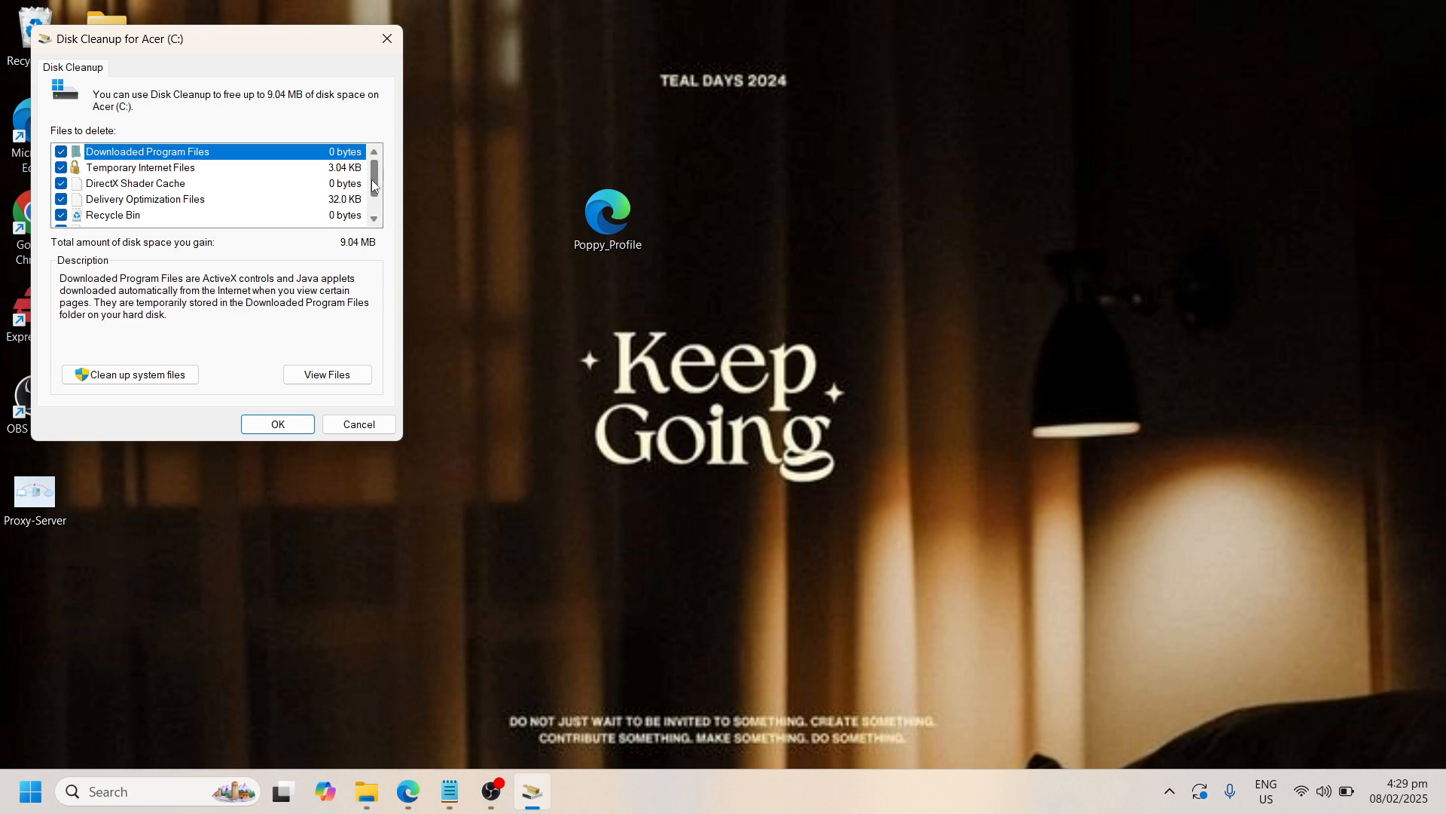
pyautogui.moveTo(372, 179)
pyautogui.mouseDown()
pyautogui.moveTo(377, 198)
pyautogui.moveTo(378, 167)
pyautogui.mouseUp()
pyautogui.moveTo(376, 190); pyautogui.dragTo(371, 172)
pyautogui.moveTo(371, 170); pyautogui.dragTo(372, 187)
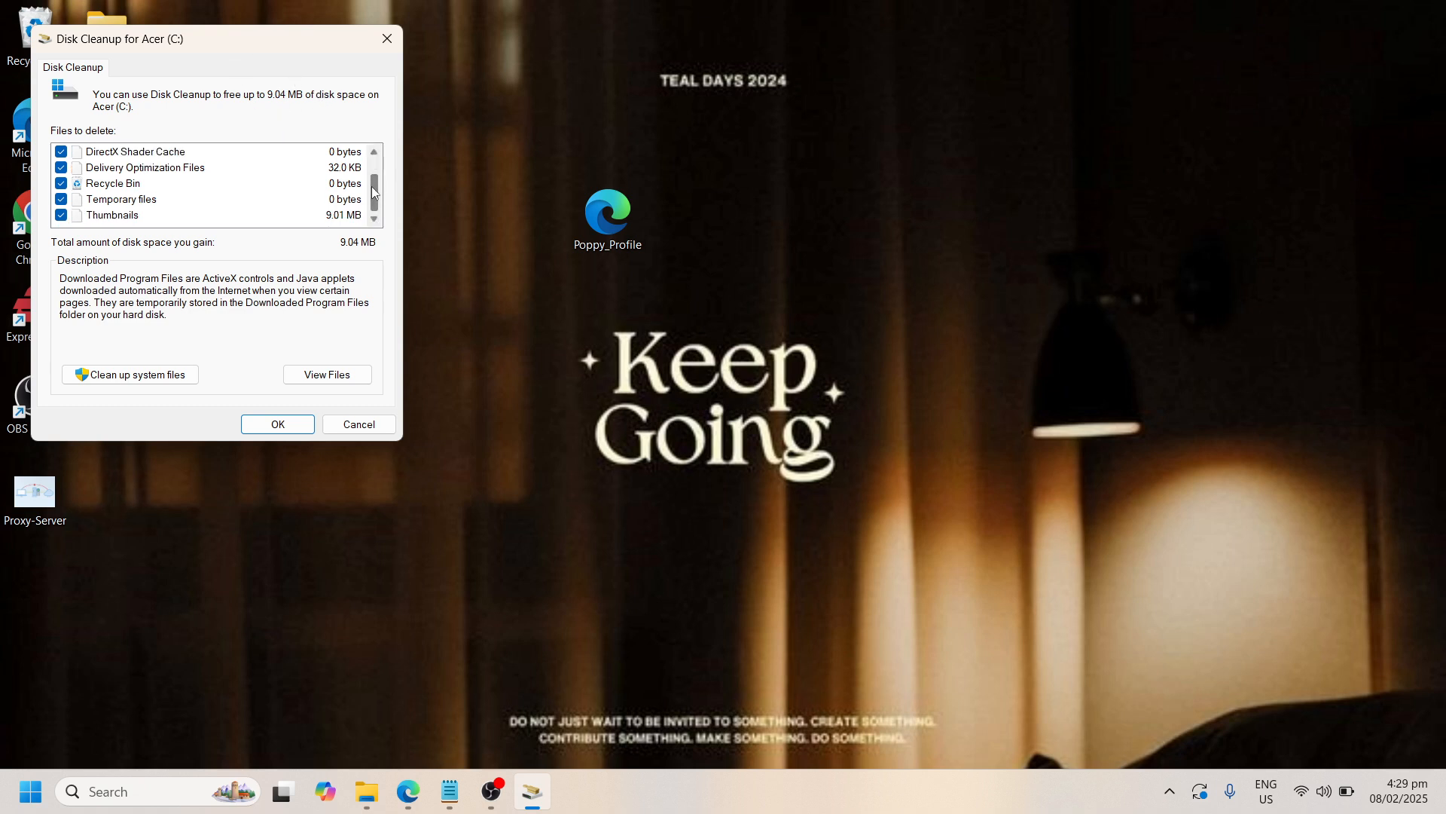
# Start the cleanup, confirm the permanent deletion of the chosen files, and skip the msdtadmin folder
pyautogui.click(288, 420)
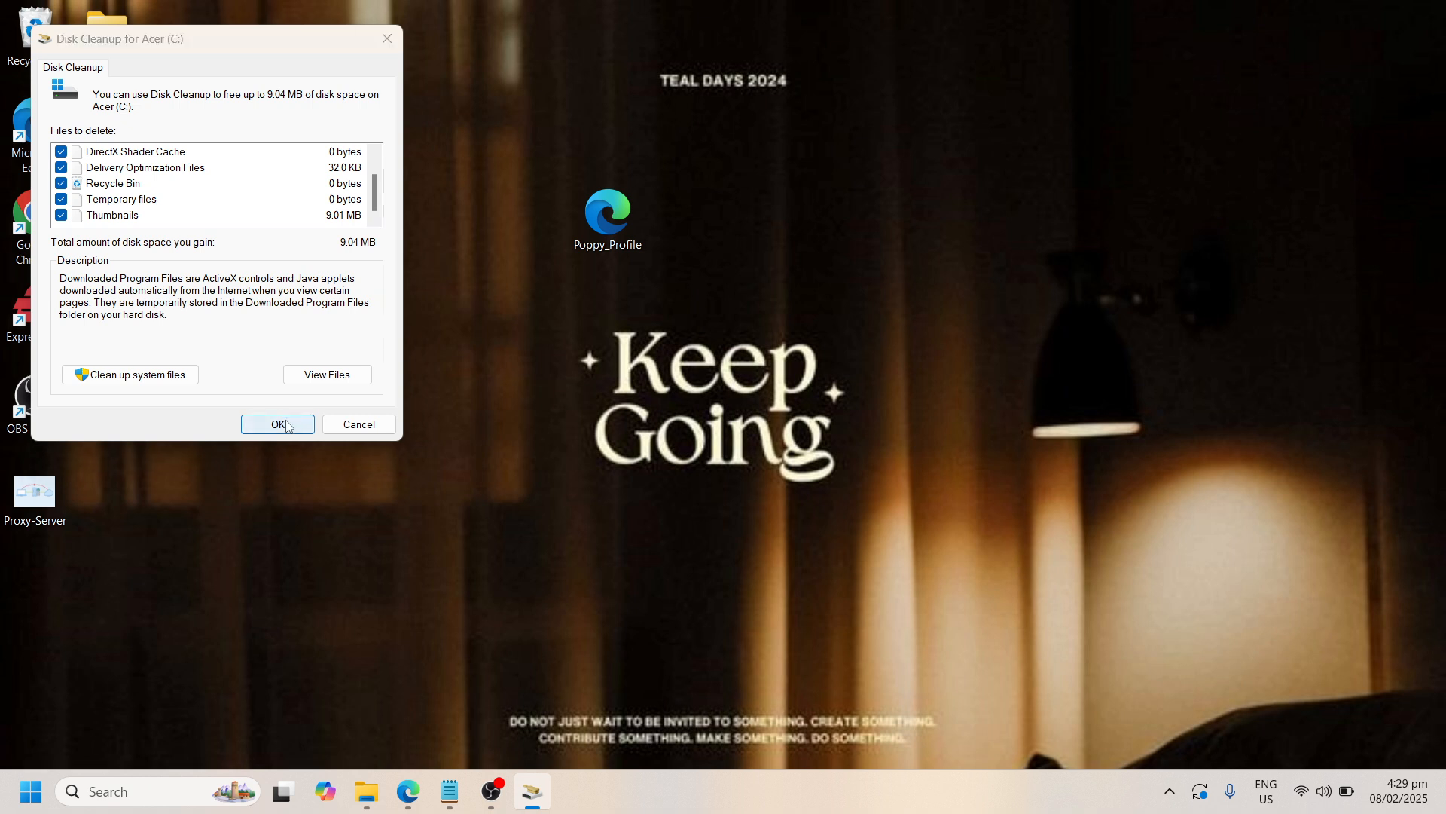
pyautogui.click(726, 406)
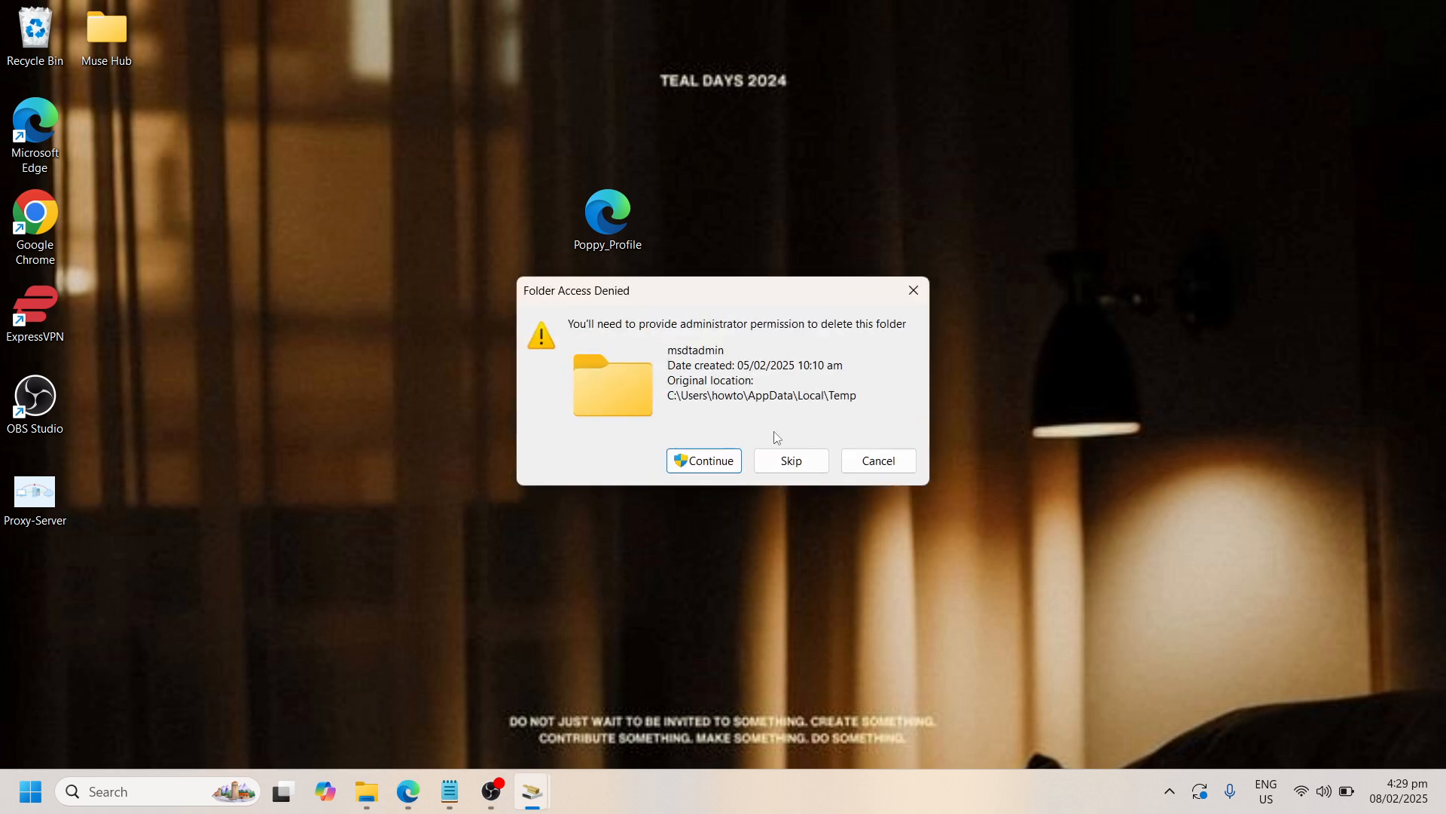
pyautogui.click(787, 460)
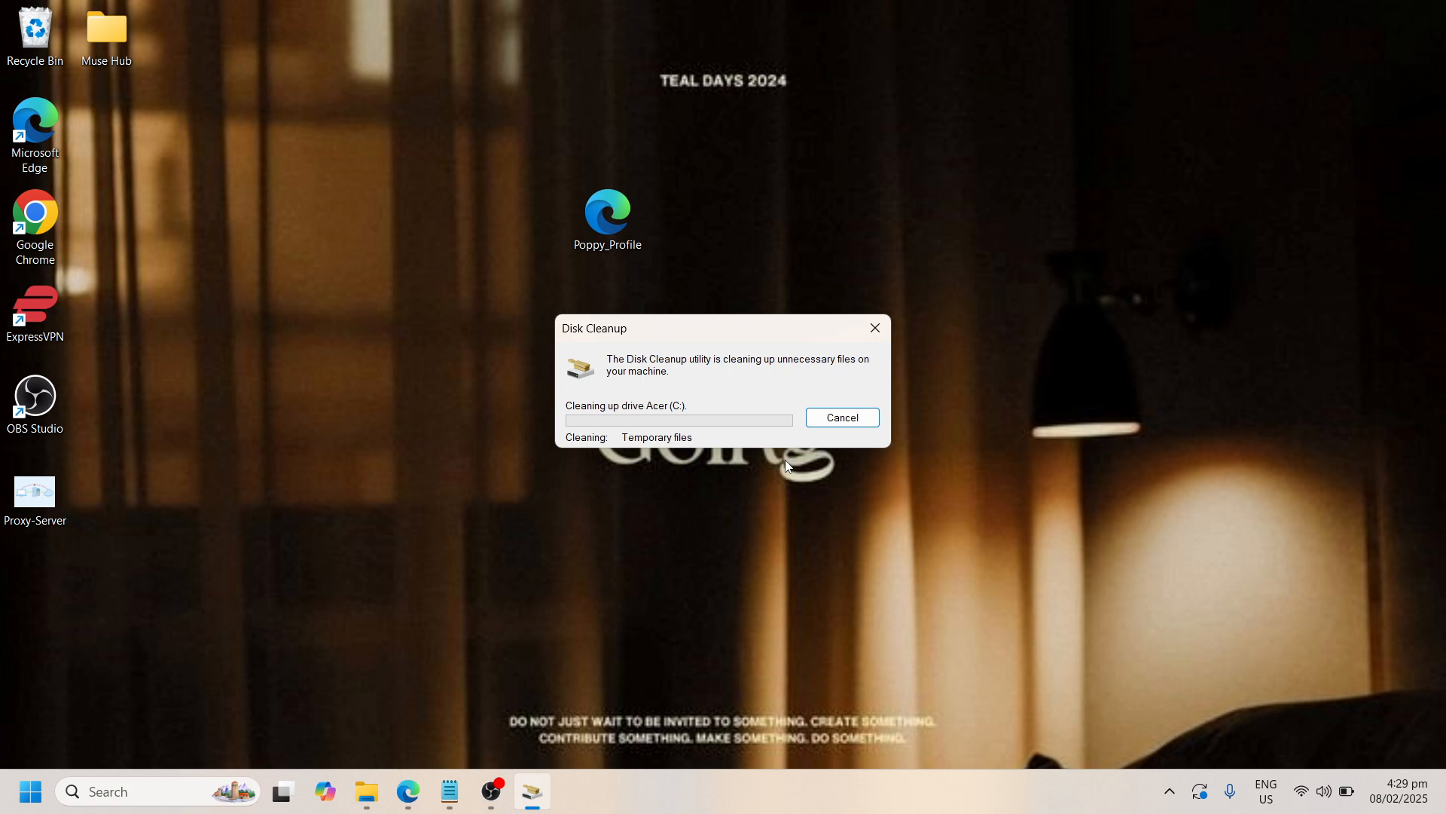